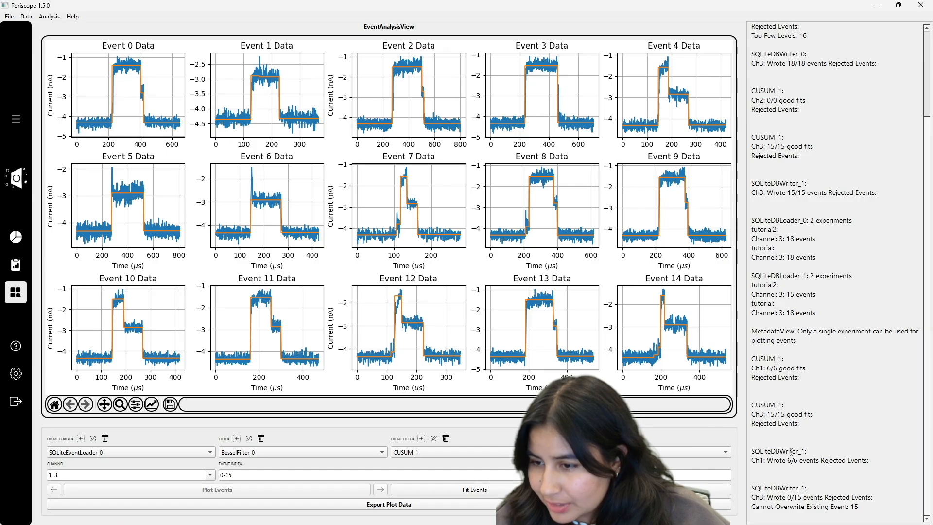
- Examine the database writer messages for channels 1 and 3 in the log panel
triple_click(801, 460)
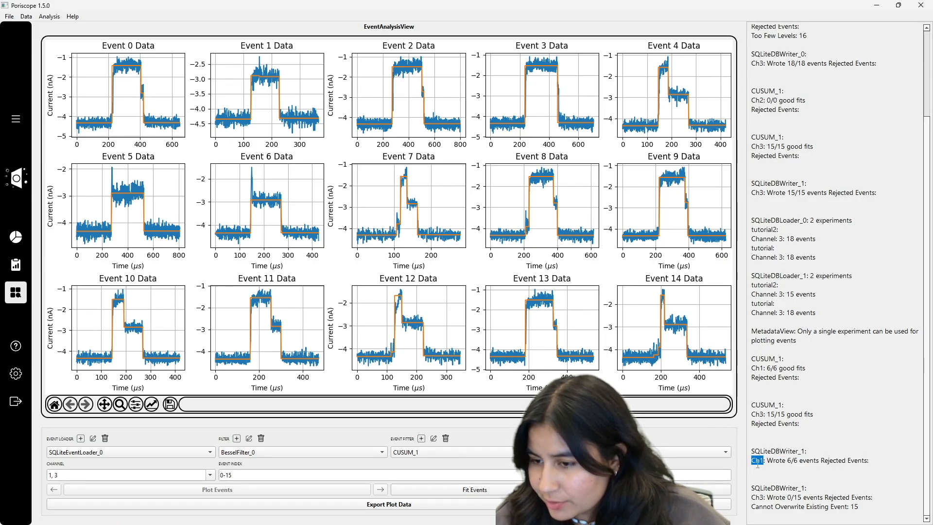
triple_click(753, 497)
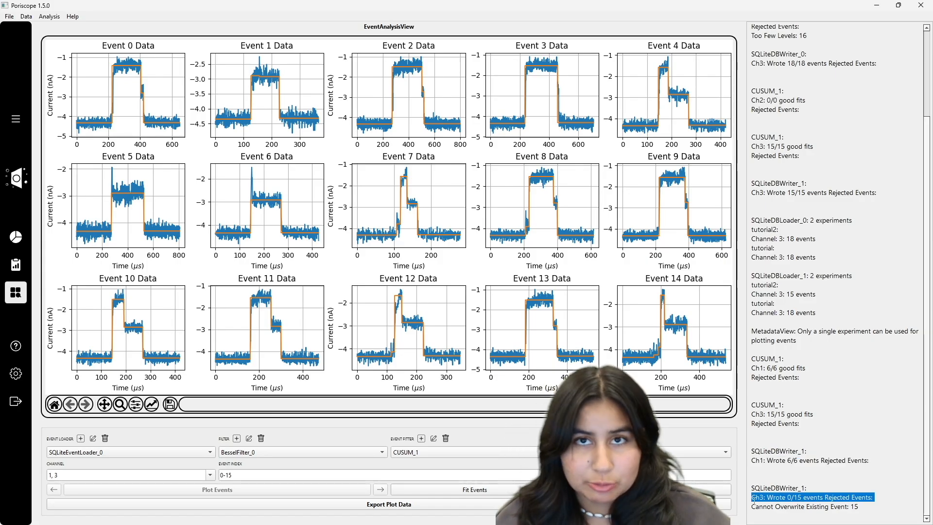
double_click(797, 507)
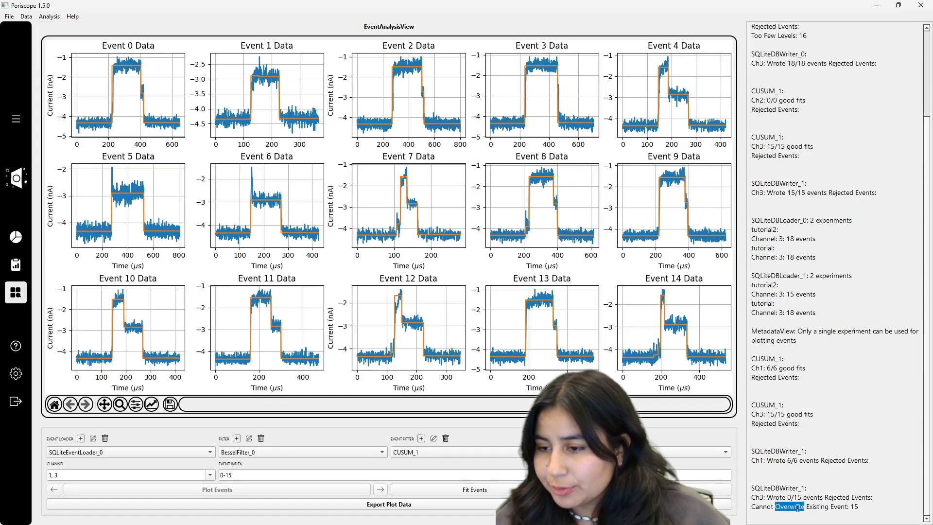
left_click_drag(752, 460, 871, 465)
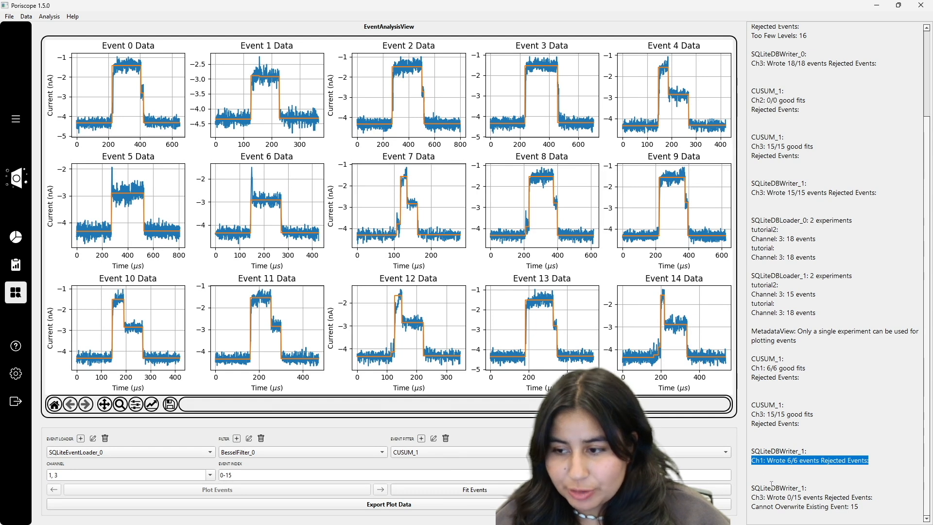
triple_click(756, 457)
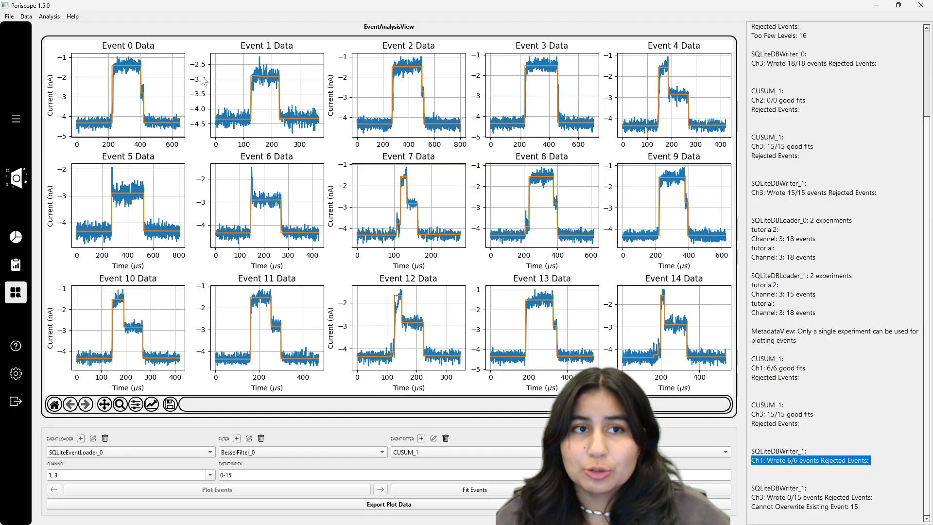
- Try to add a new MetadataController analysis tab
left_click(54, 18)
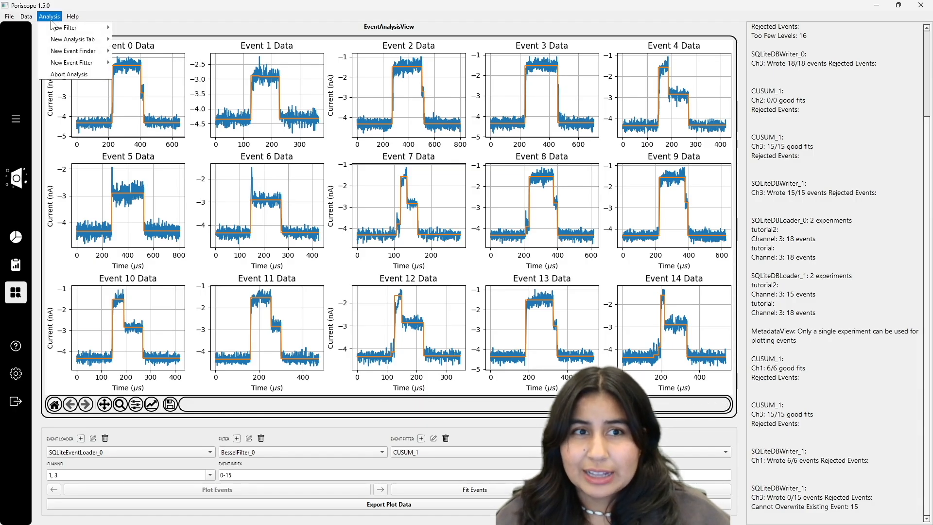
mouse_move(83, 39)
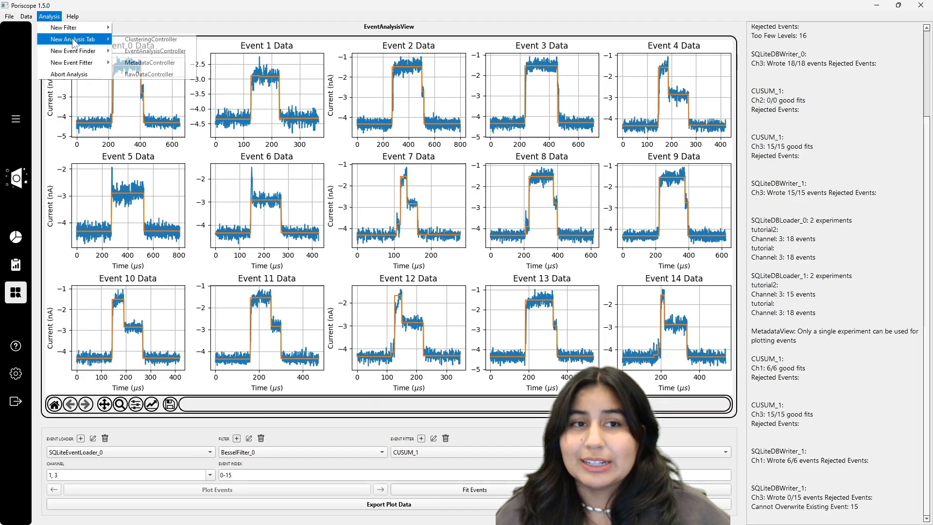
left_click(155, 62)
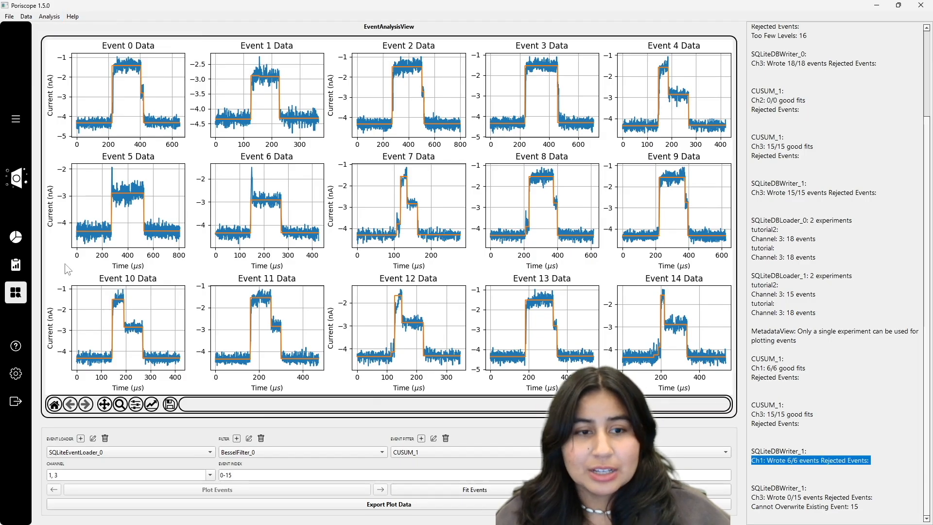
- Switch between the main view and the event analysis view and check the list of open analysis tabs
left_click(20, 294)
left_click(27, 269)
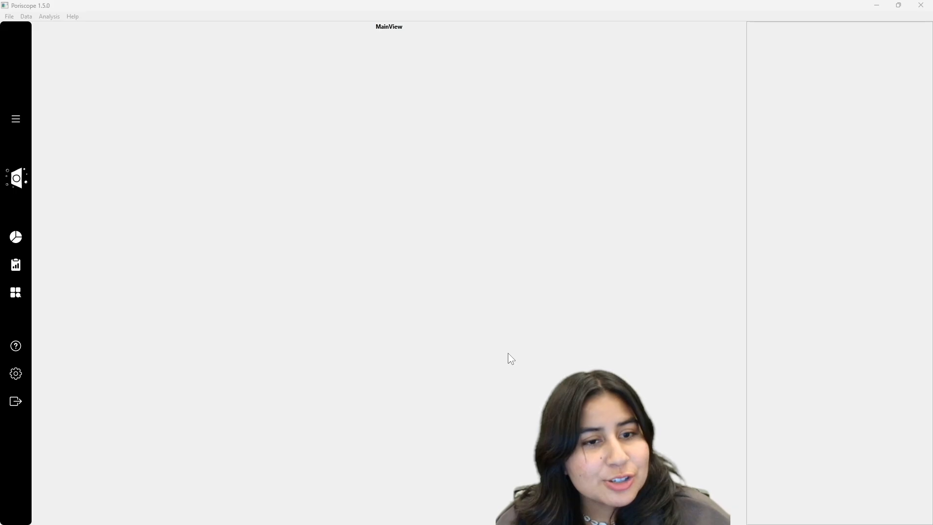
left_click(19, 265)
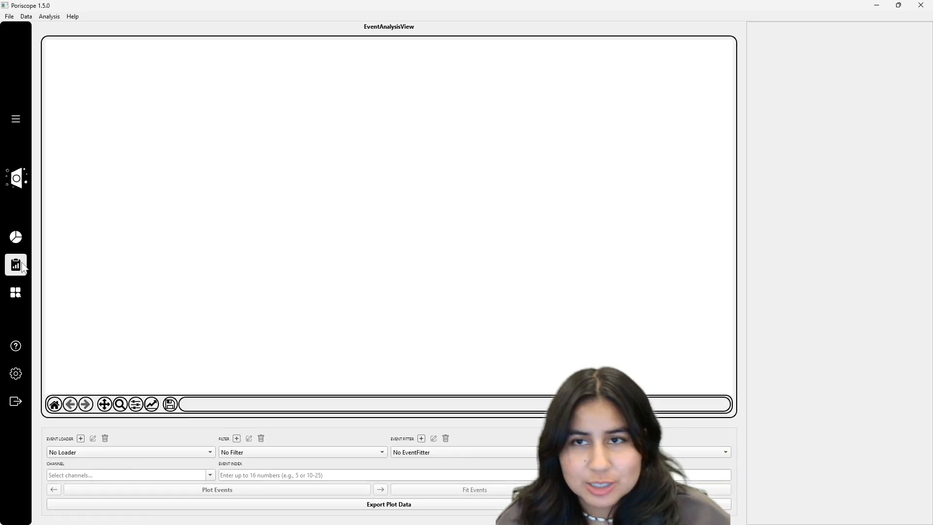
left_click(15, 292)
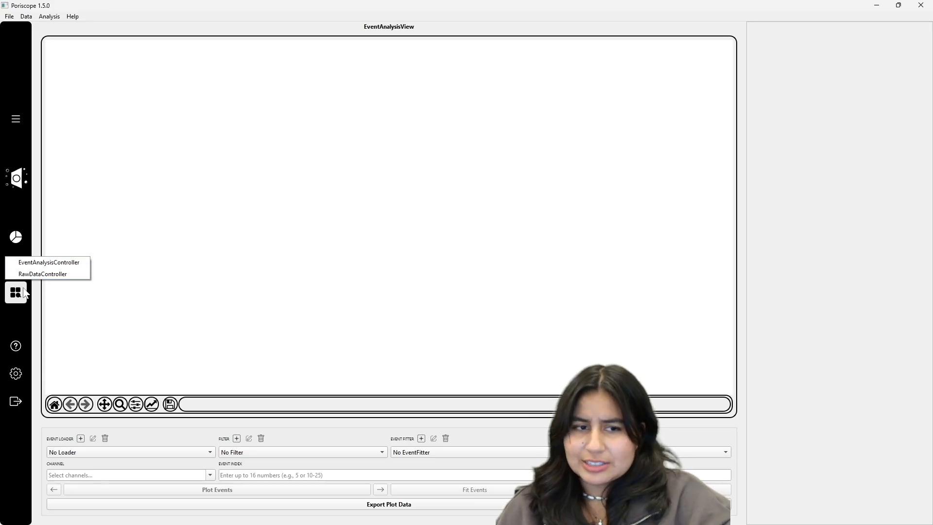
left_click(71, 317)
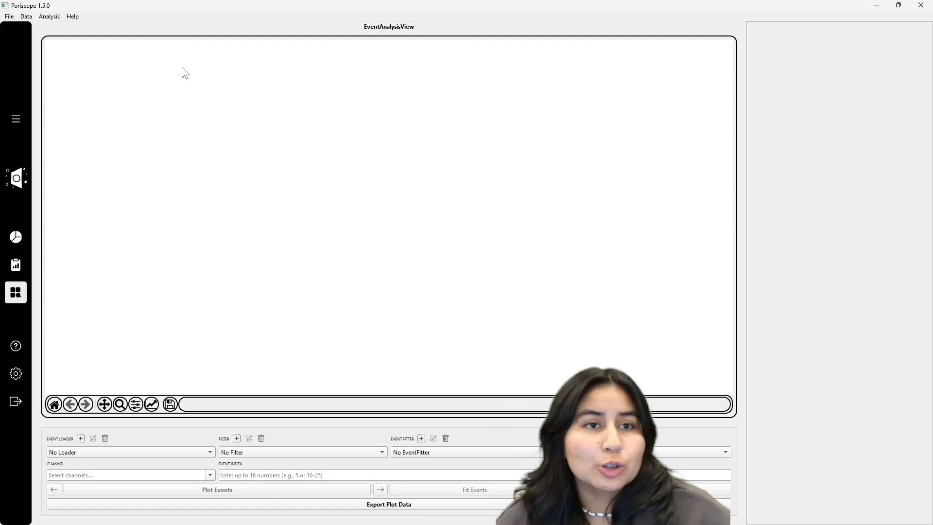
- Open a new MetadataController analysis tab
left_click(49, 18)
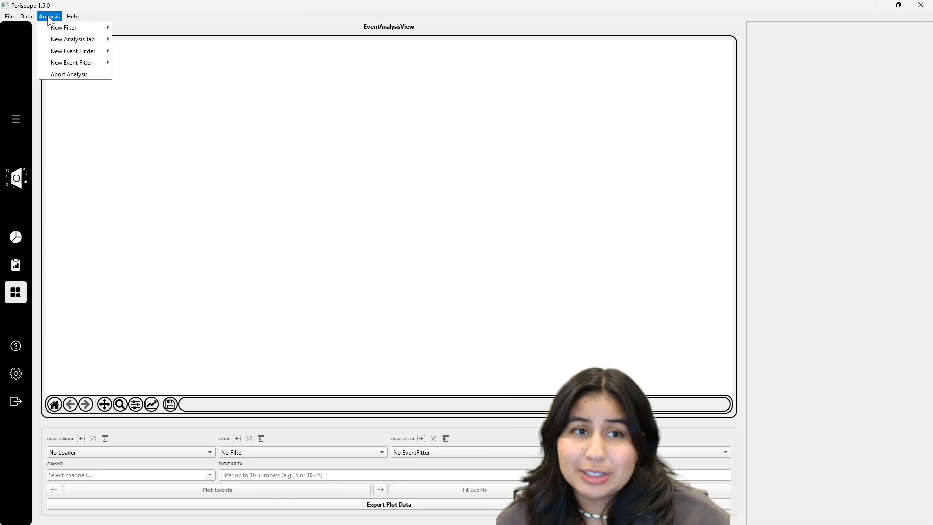
mouse_move(61, 41)
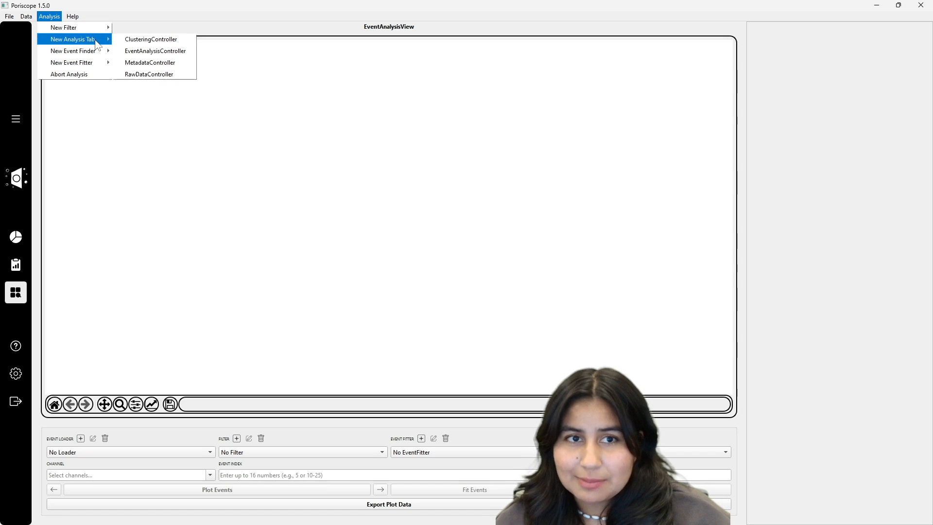
left_click(142, 64)
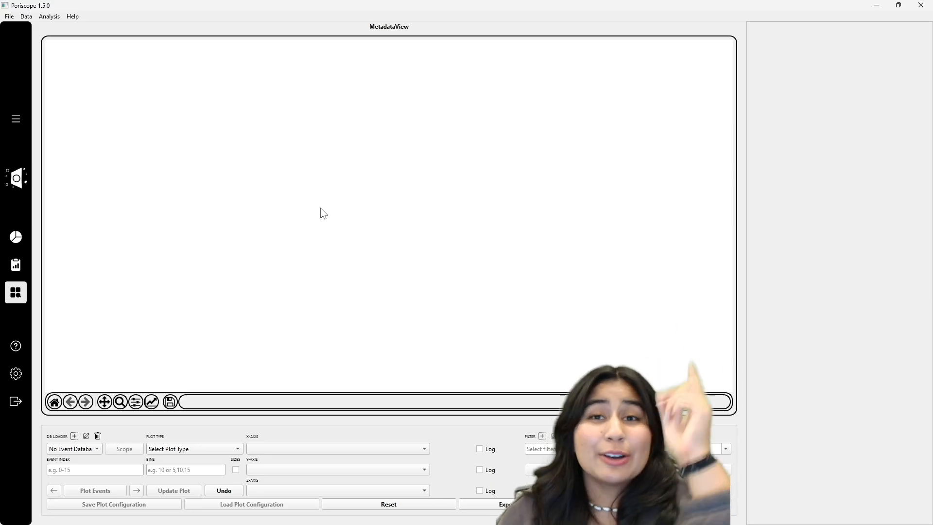
left_click(10, 292)
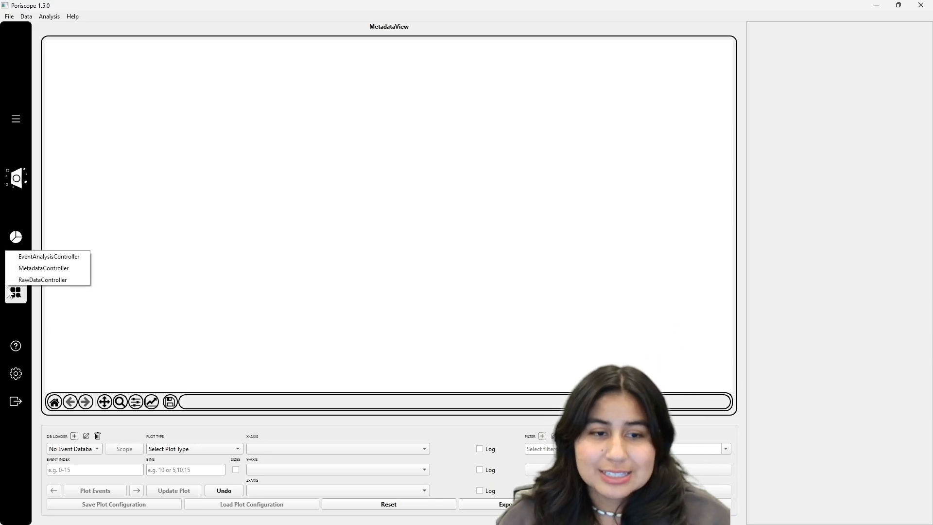
left_click(20, 318)
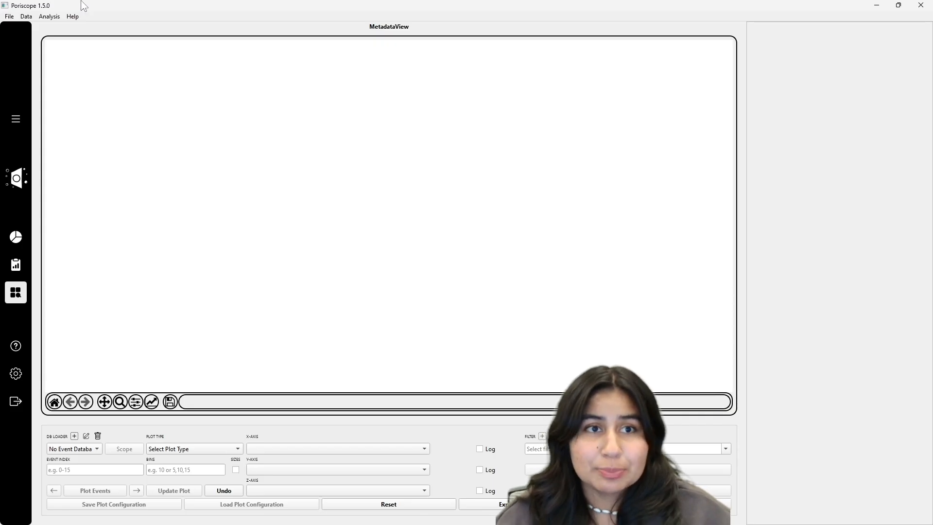
left_click(49, 16)
mouse_move(57, 38)
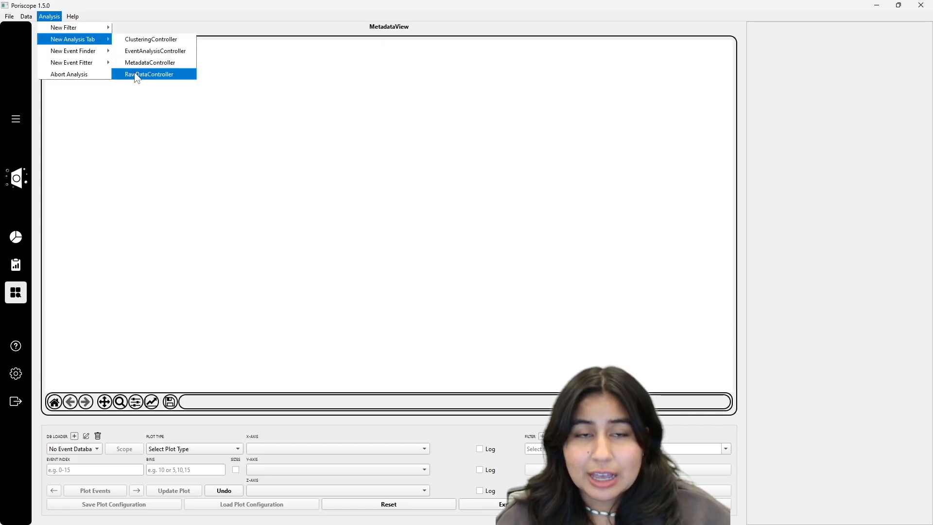
left_click(16, 239)
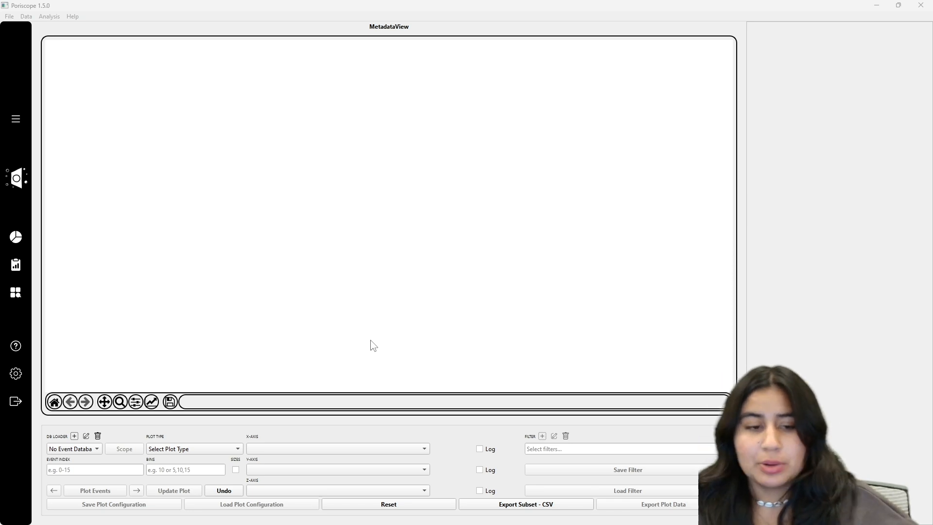
- Add an SQLiteDBLoader database loader and select its input database file
left_click(73, 436)
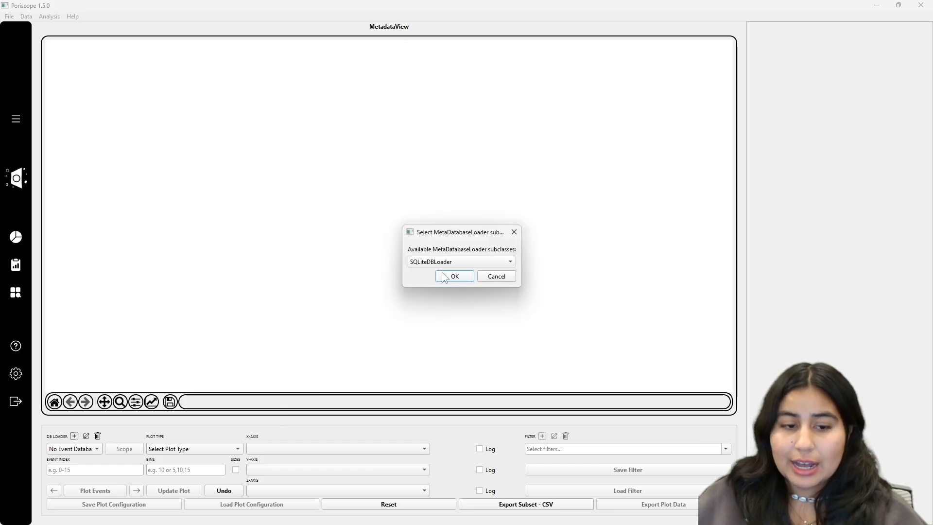
left_click(455, 274)
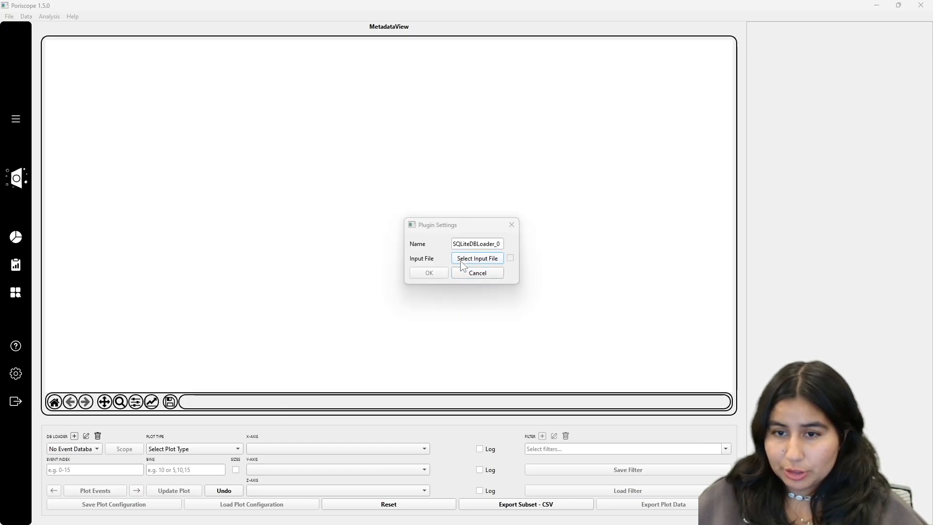
left_click(460, 261)
left_click(514, 353)
double_click(513, 353)
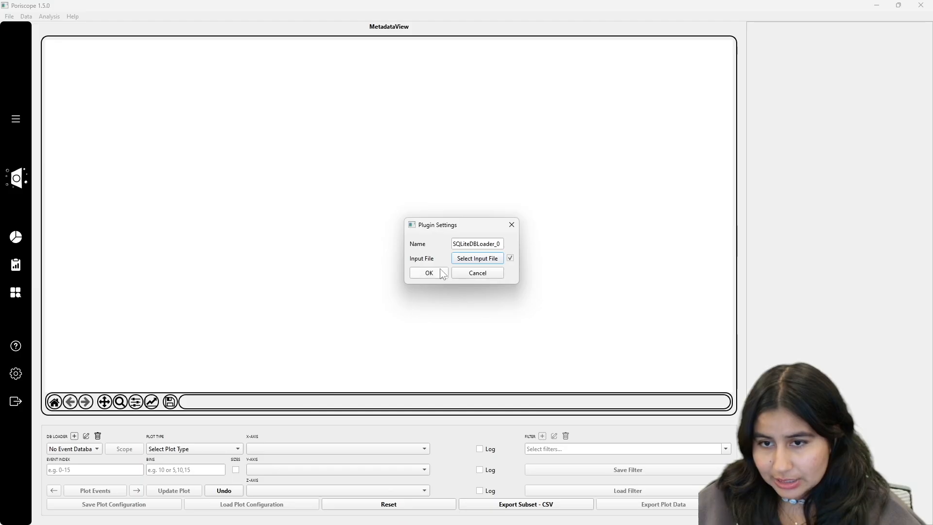
left_click(440, 272)
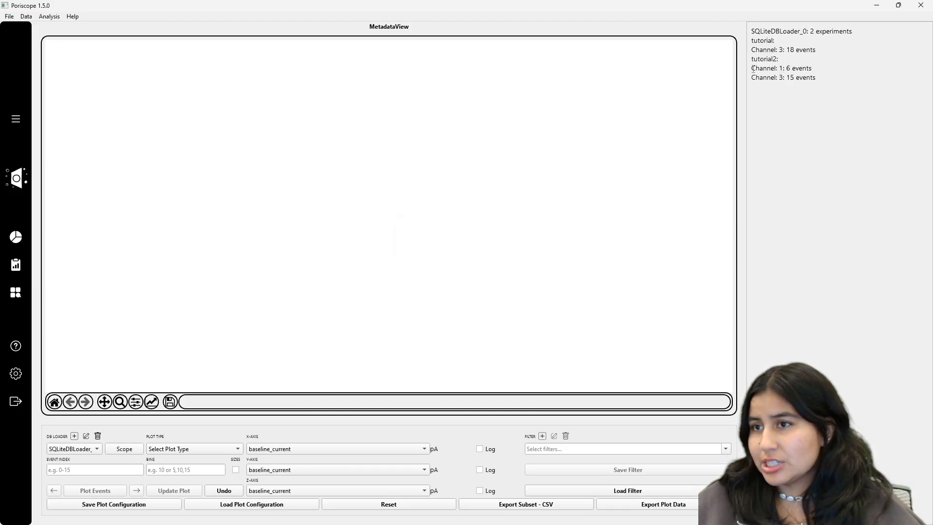
- Read the loader's summary of experiments and channel event counts in the log
left_click_drag(752, 68, 812, 68)
triple_click(807, 68)
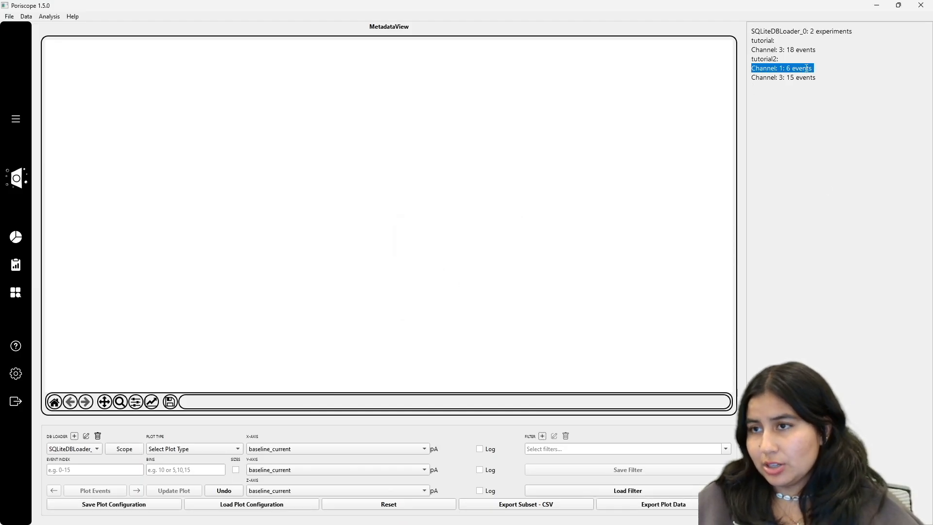
left_click(756, 68)
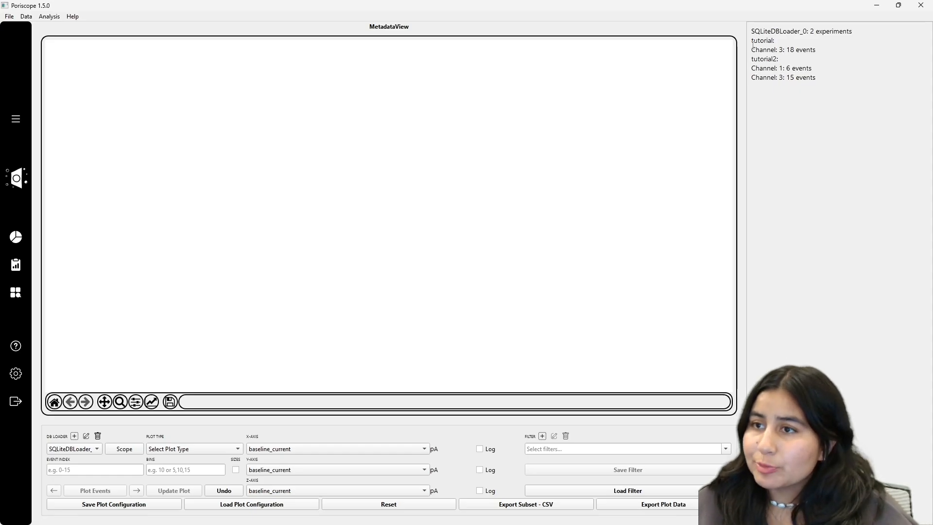
triple_click(771, 41)
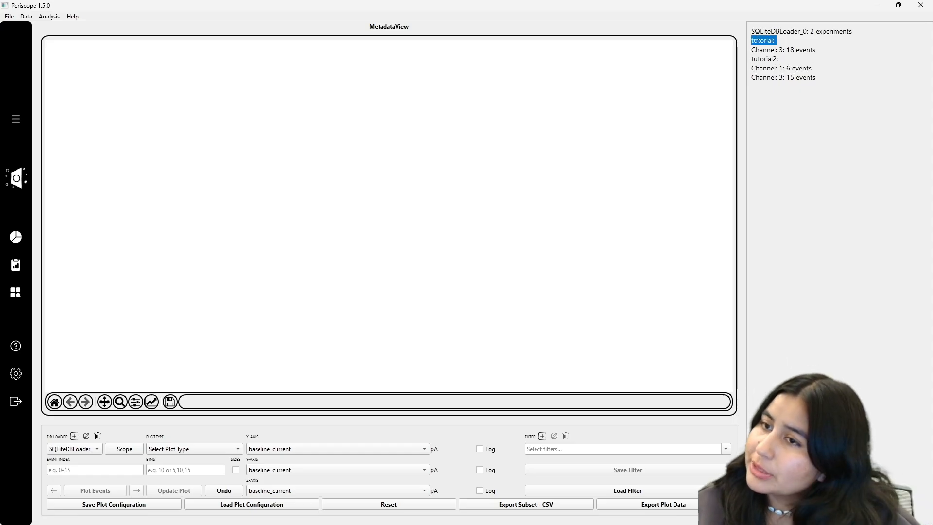
triple_click(764, 59)
left_click(782, 124)
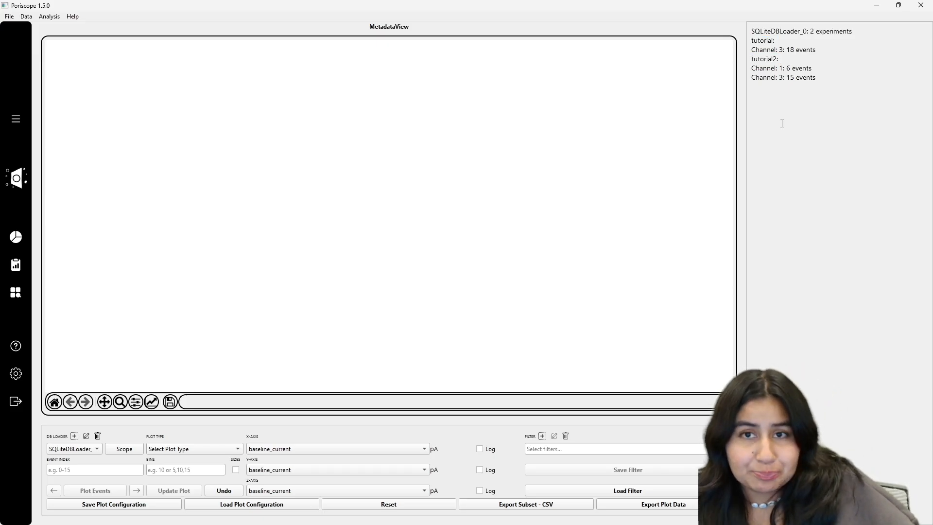
- Toggle the tutorial and tutorial2 experiments in the loader's scope selection, leaving all selected
left_click(129, 450)
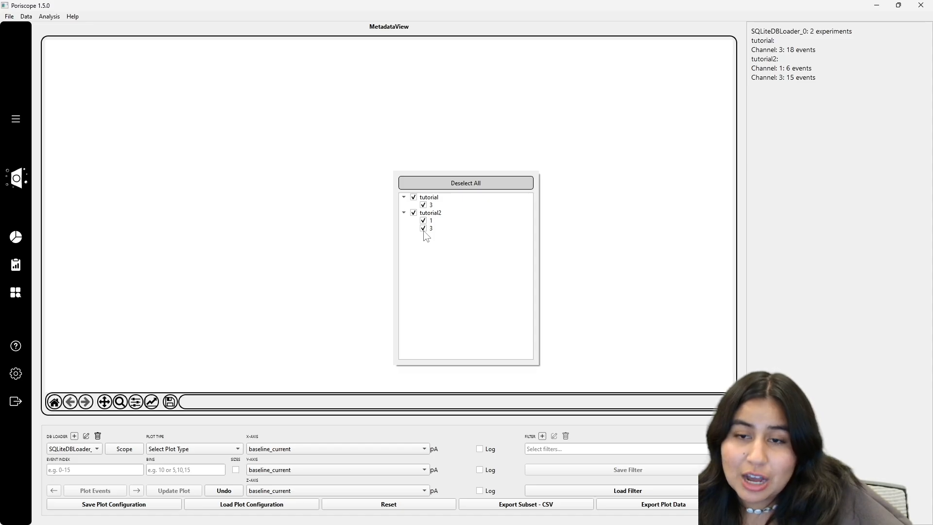
left_click(413, 197)
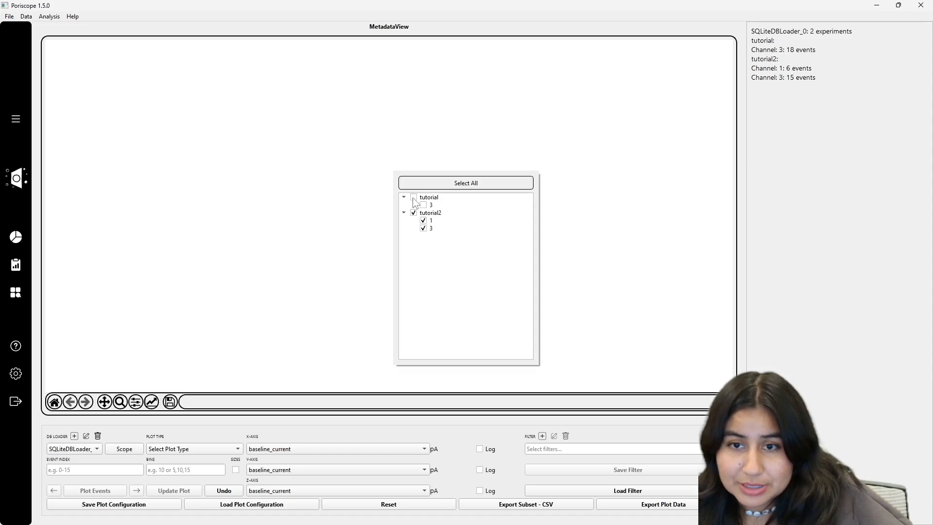
left_click(416, 203)
left_click(414, 198)
left_click(414, 213)
left_click(413, 213)
left_click(414, 198)
left_click(414, 198)
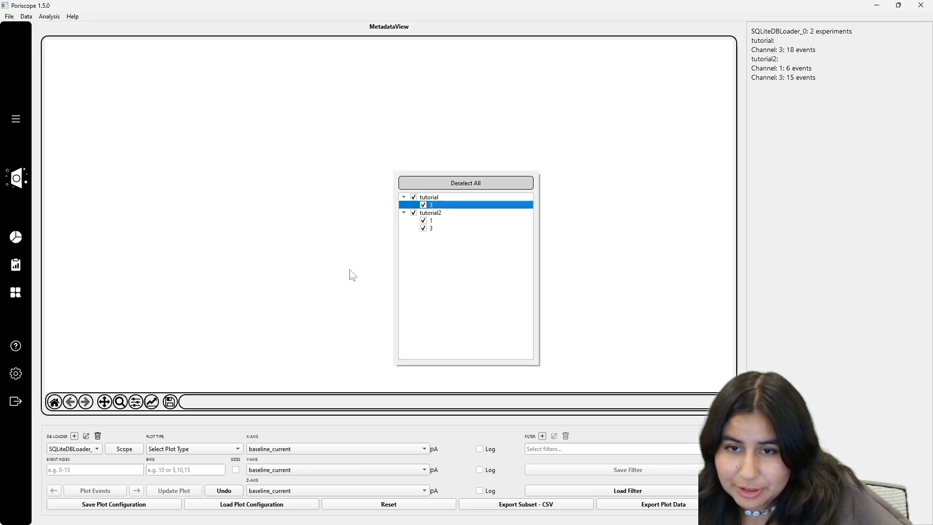
left_click(344, 343)
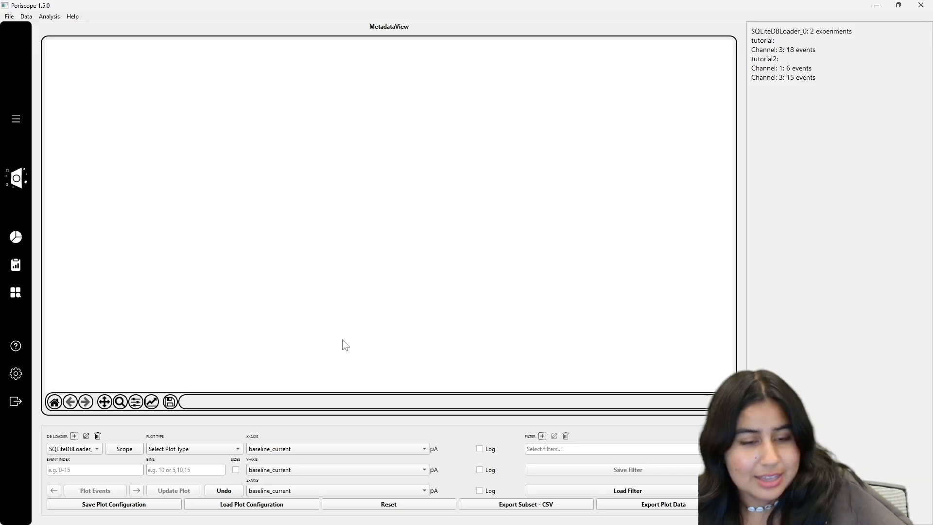
- Set the event index range to 0-8 and plot the events
left_click(68, 468)
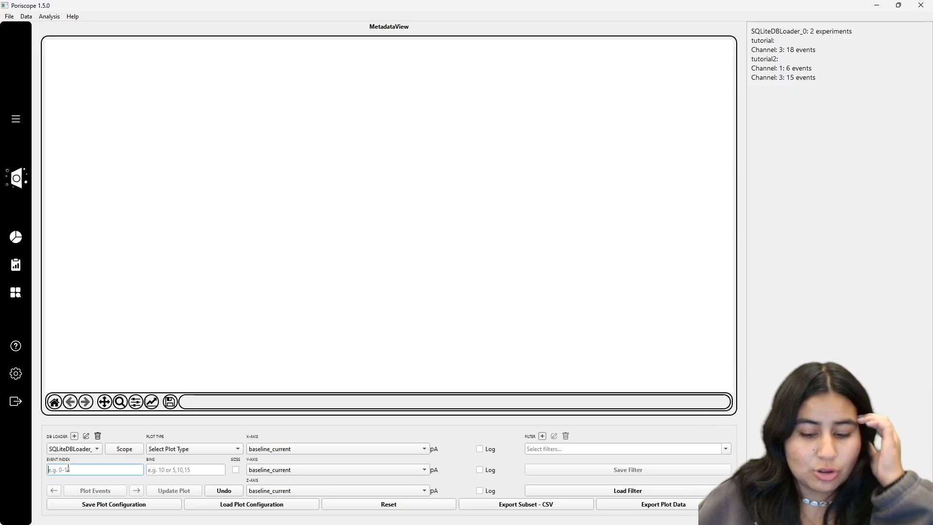
type("0-9")
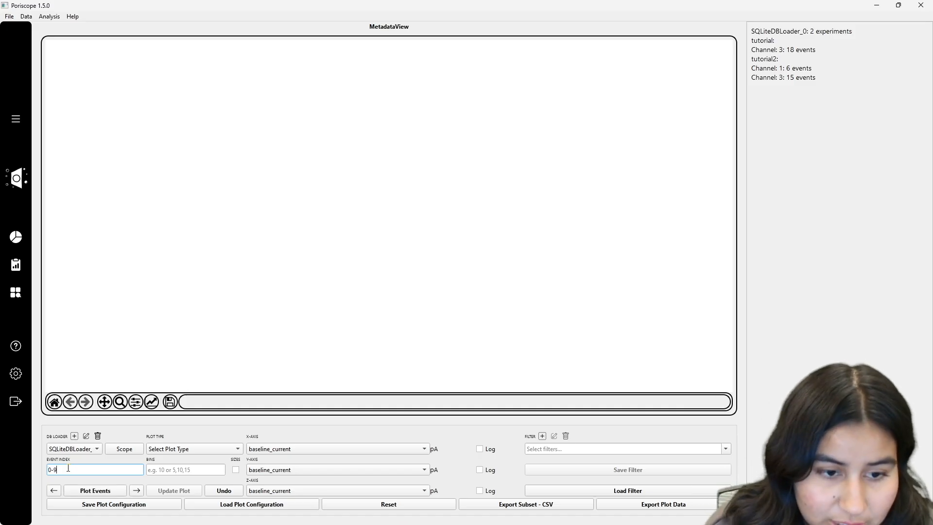
key("BackSpace")
type("8")
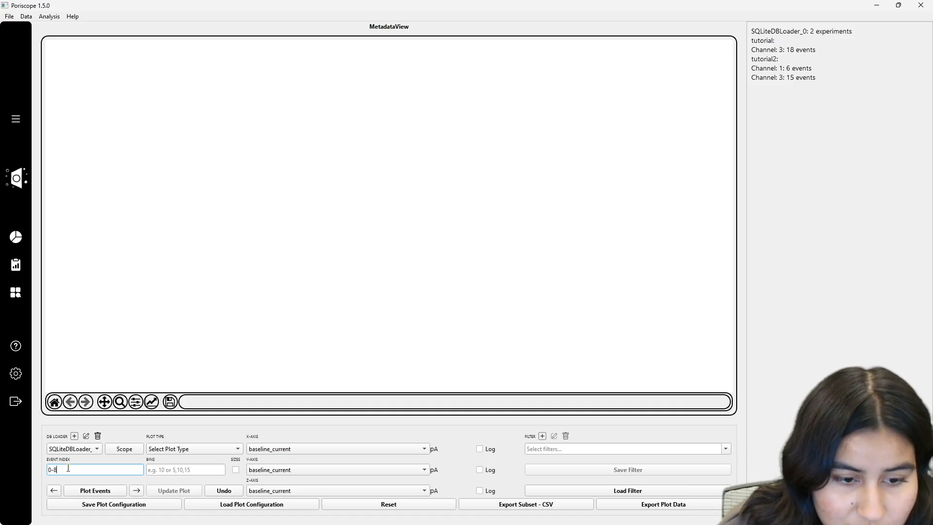
left_click(104, 491)
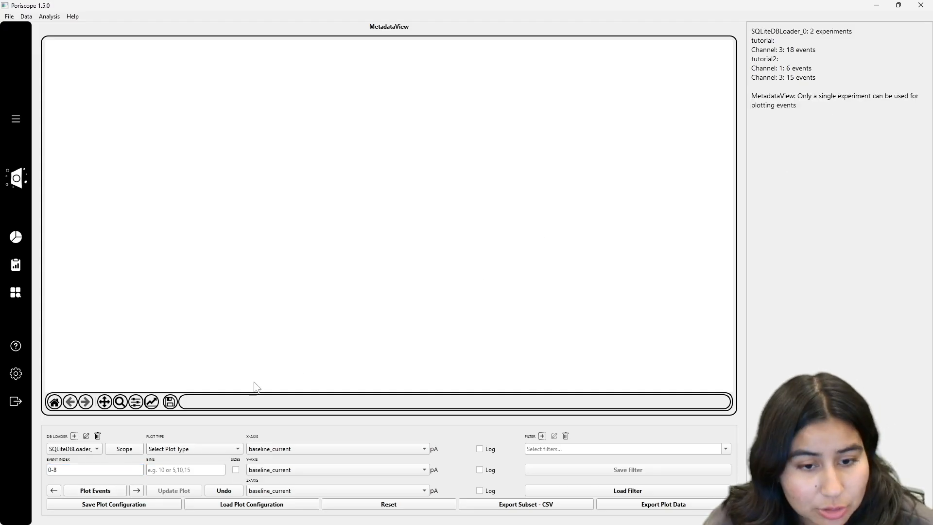
- Limit the loader's scope to the tutorial experiment only and plot the events
left_click(124, 449)
left_click(413, 213)
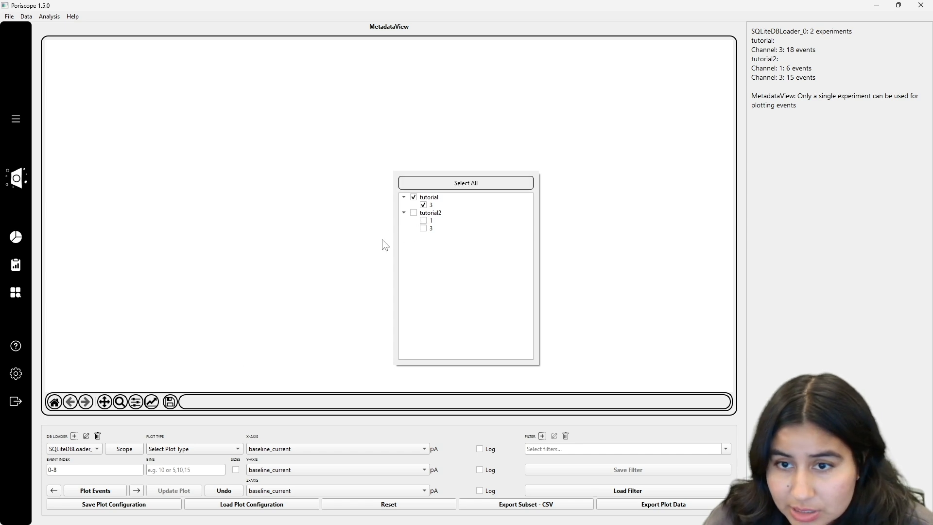
left_click(105, 491)
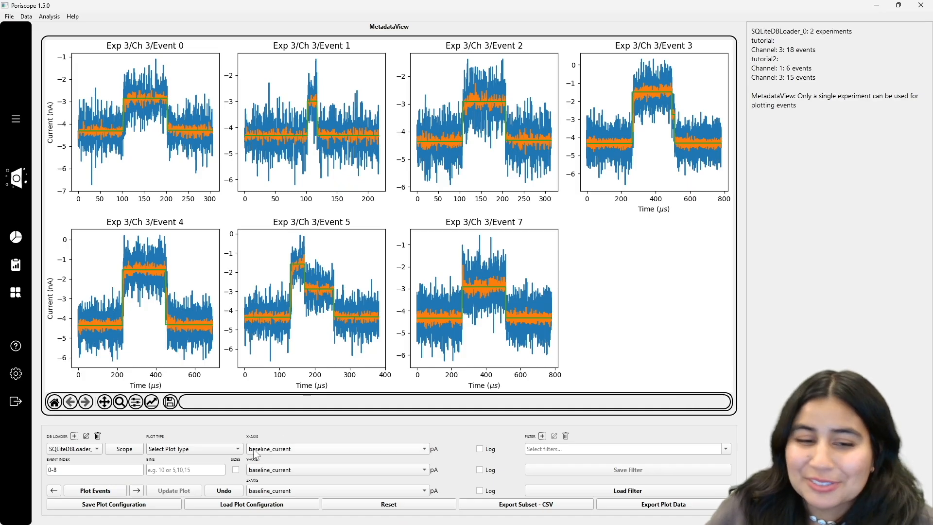
- Switch the scope to both channels of tutorial2 and try to plot the events
left_click(122, 450)
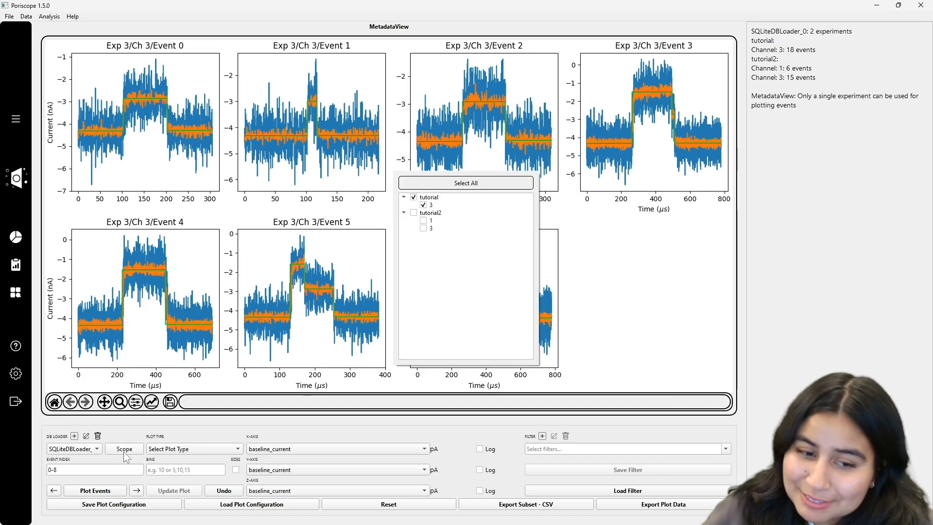
left_click(413, 214)
left_click(421, 202)
left_click(88, 487)
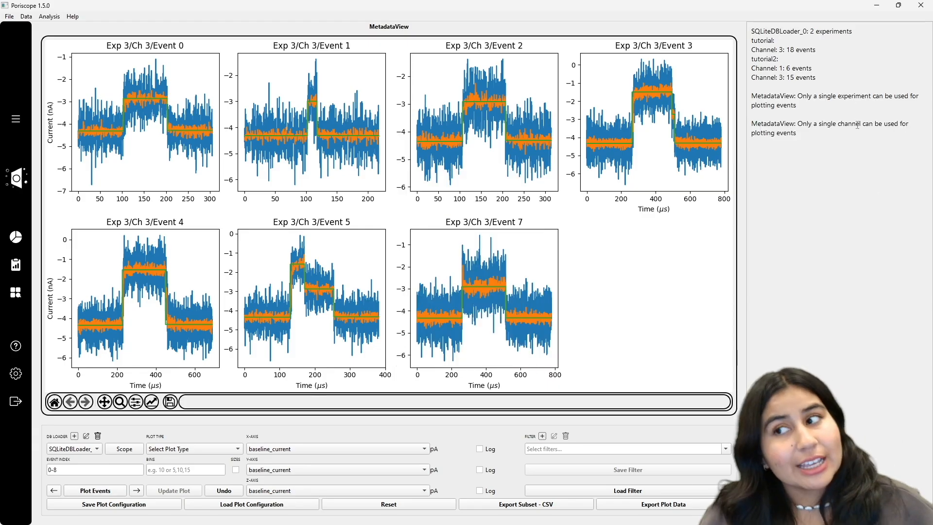
- Deselect tutorial2's channel 1 in the scope and plot the channel 3 events
left_click(124, 449)
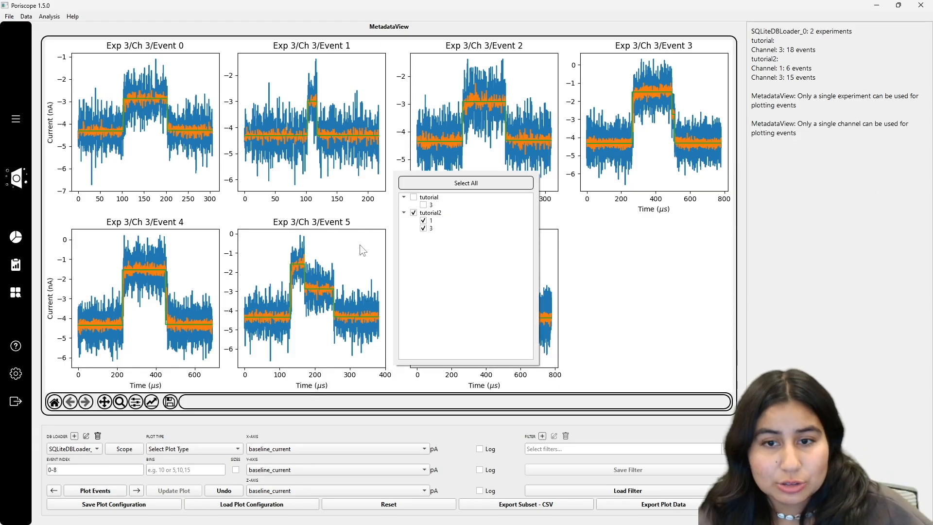
left_click(424, 223)
left_click(116, 490)
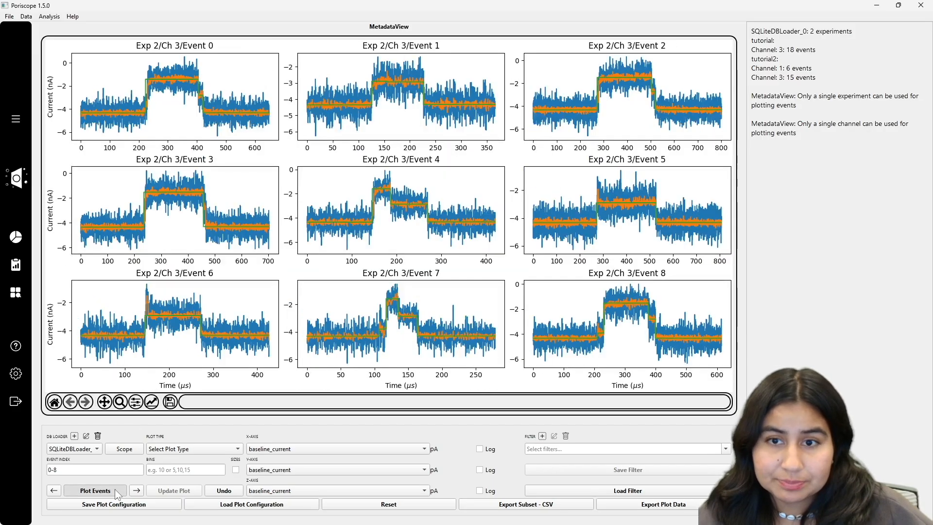
- Change the scope to tutorial2's channel 1 instead of channel 3 and plot its events
left_click(124, 448)
left_click(423, 228)
left_click(424, 220)
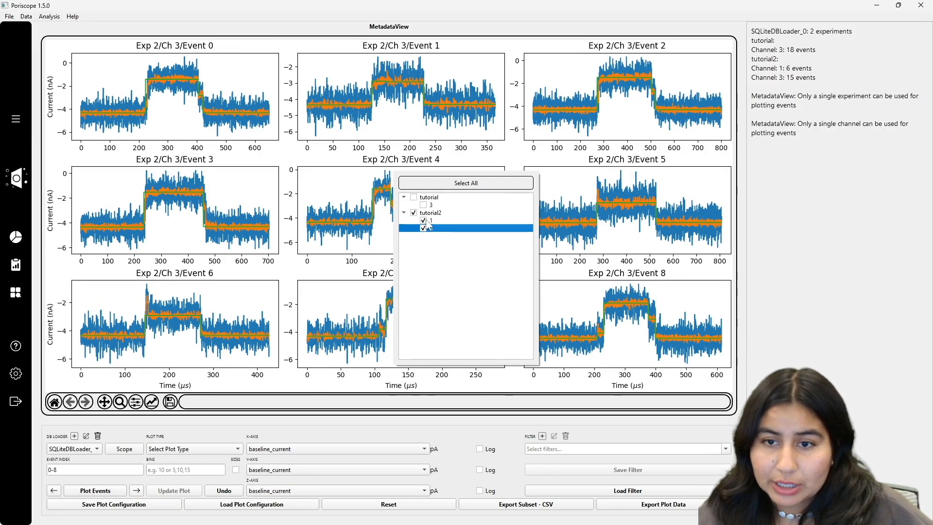
left_click(108, 489)
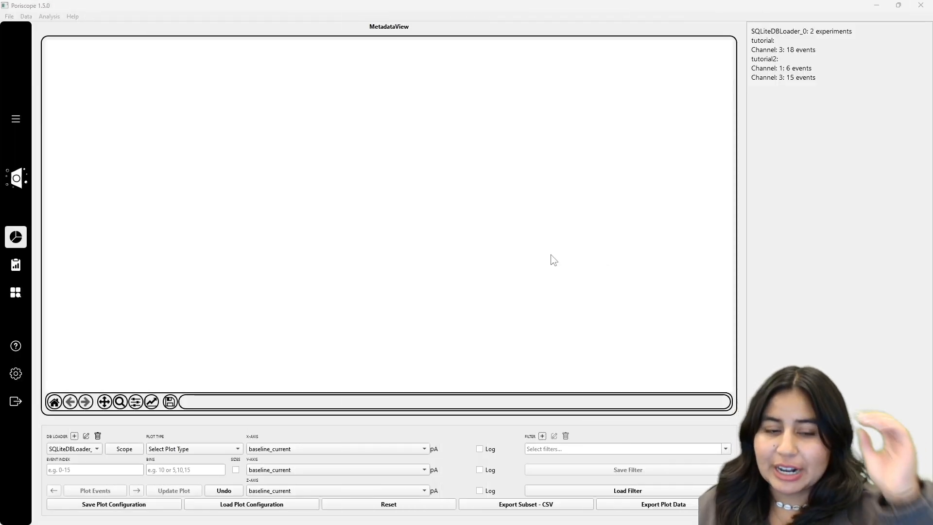
- Set the plot type to Histogram
left_click(196, 448)
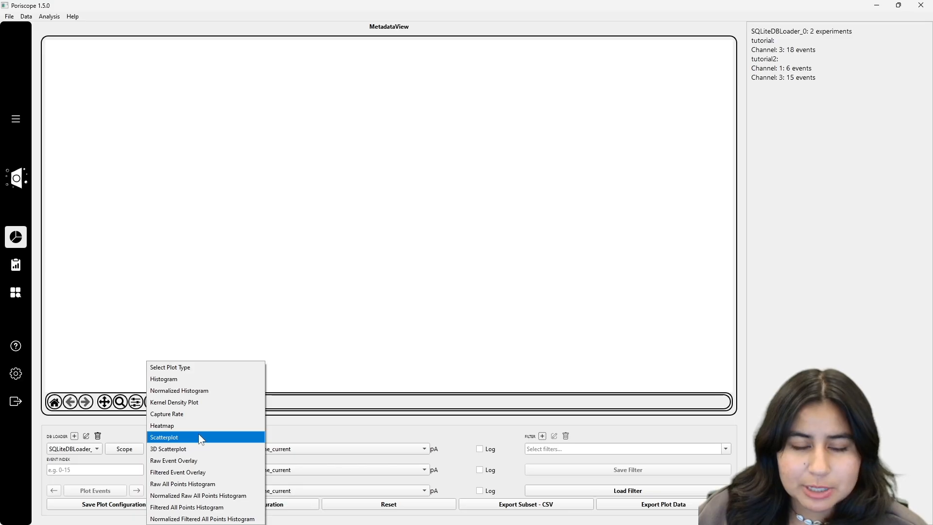
left_click(161, 379)
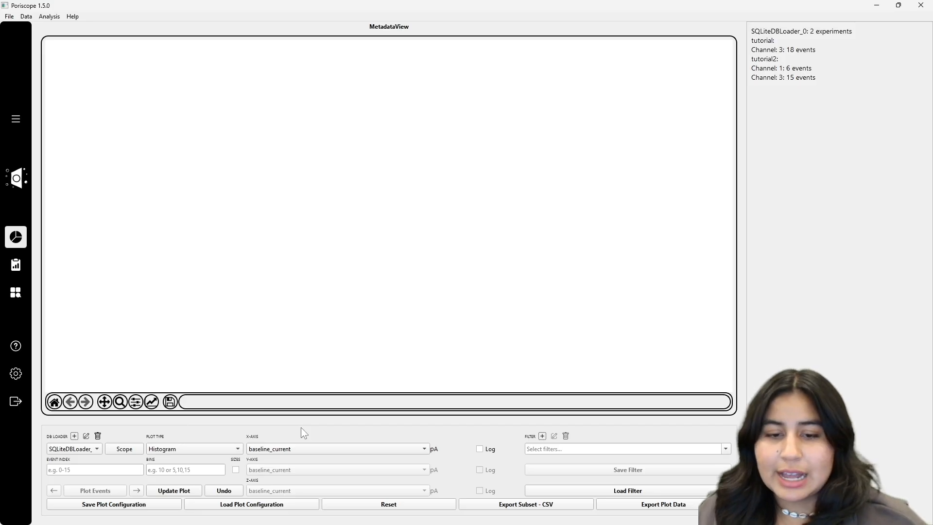
left_click(231, 449)
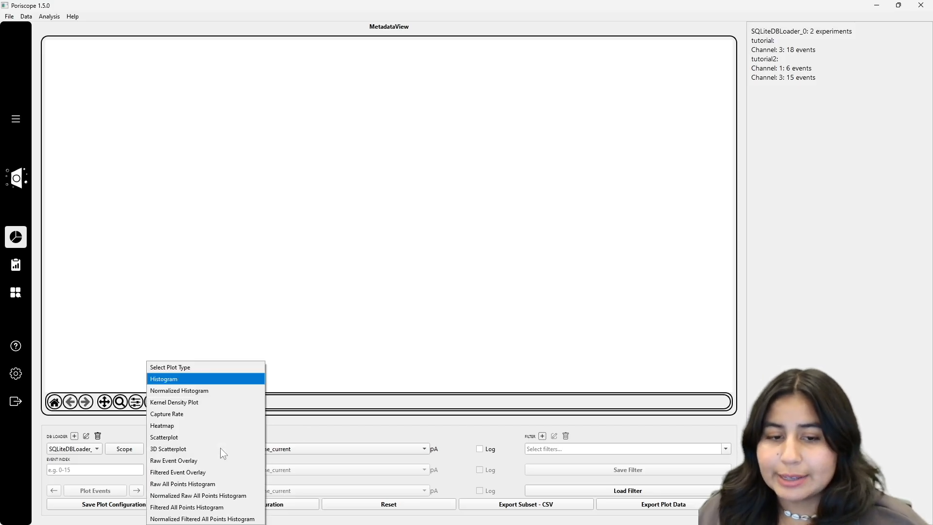
left_click(163, 438)
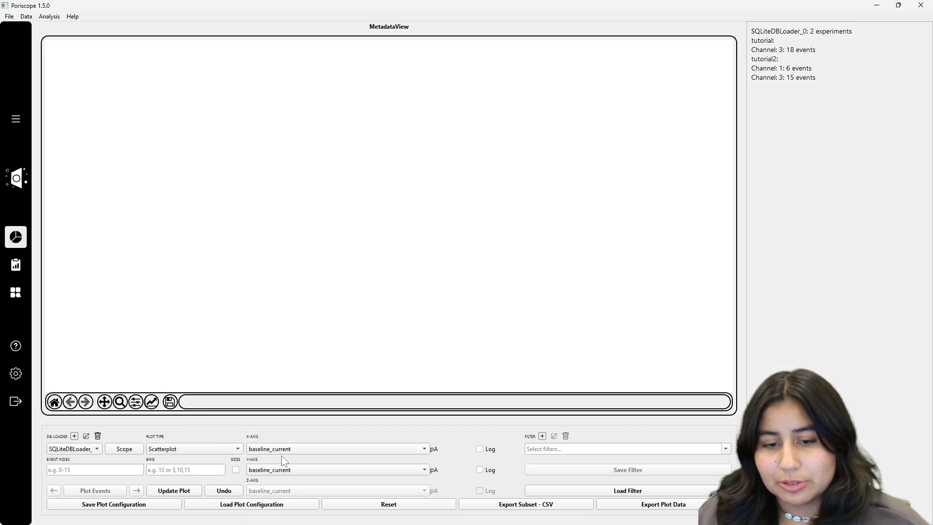
left_click(214, 447)
left_click(170, 378)
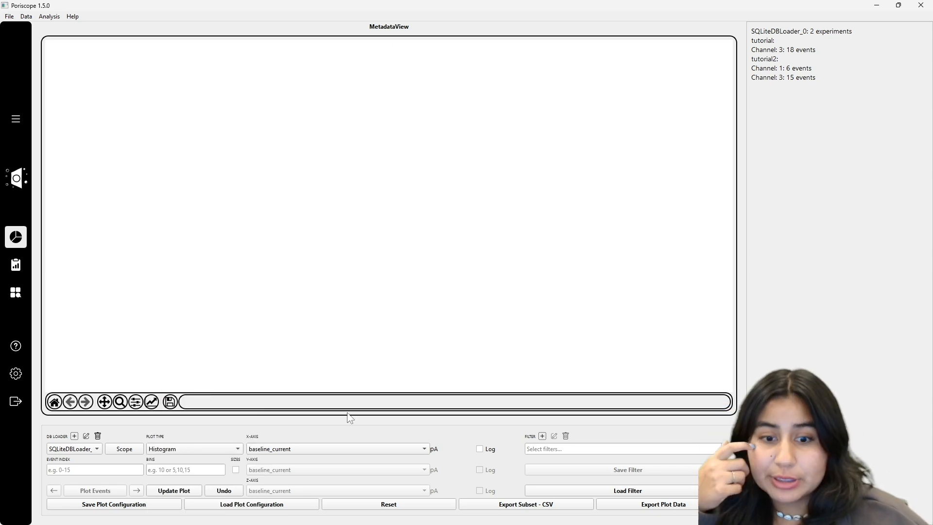
- Set the x-axis to duration and update the histogram with all experiments and channels in scope
left_click(311, 449)
left_click(327, 273)
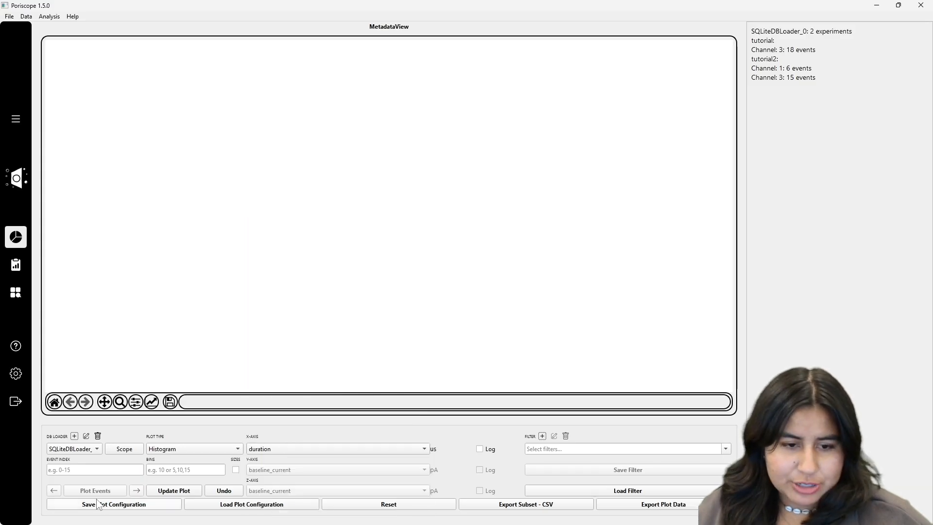
left_click(117, 452)
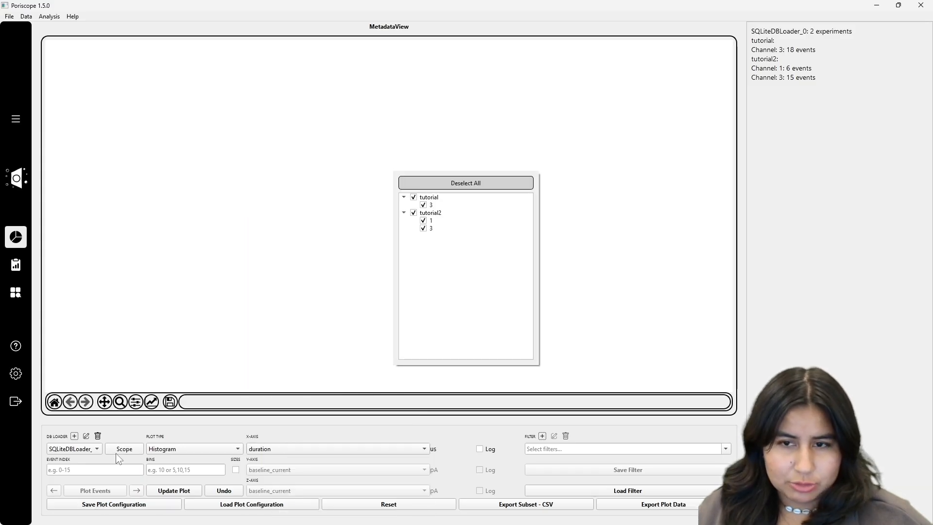
left_click(237, 295)
left_click(171, 491)
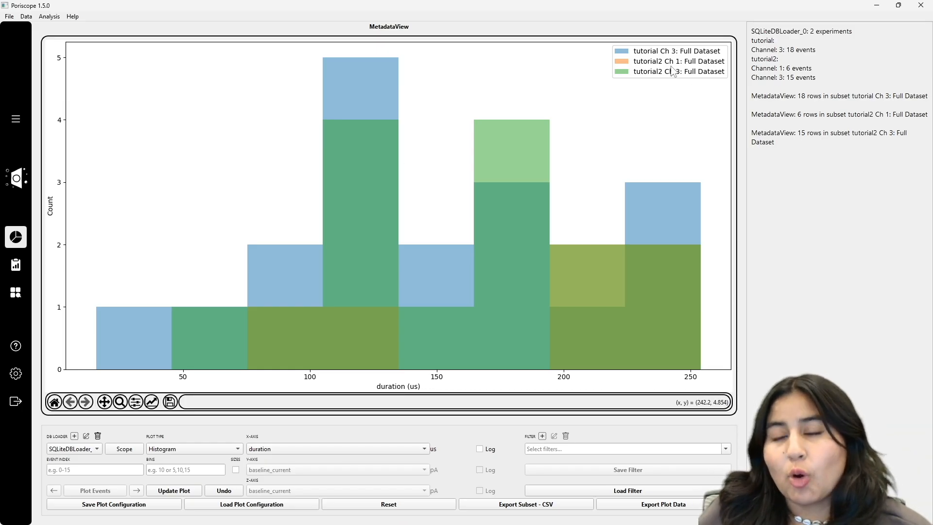
- Switch the plot type to Scatterplot and update it to plot duration against baseline_current
left_click(124, 448)
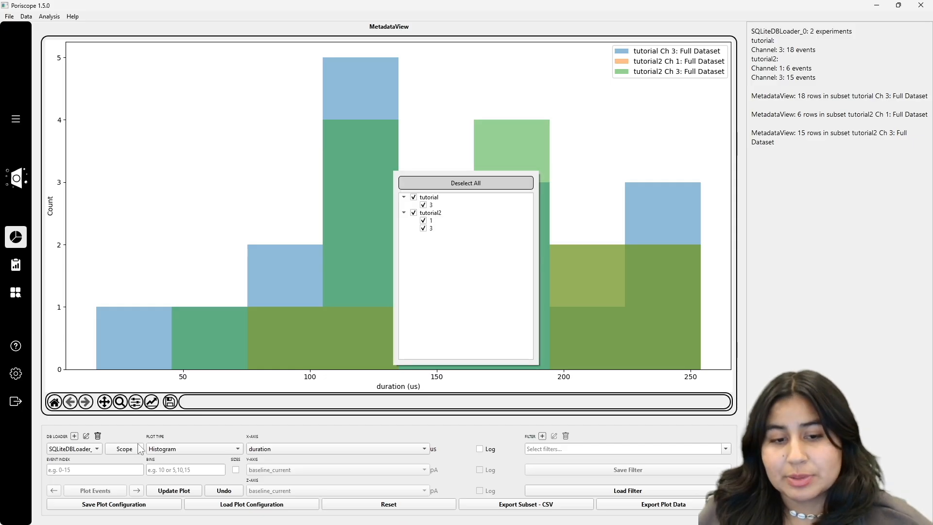
left_click(285, 286)
left_click(184, 449)
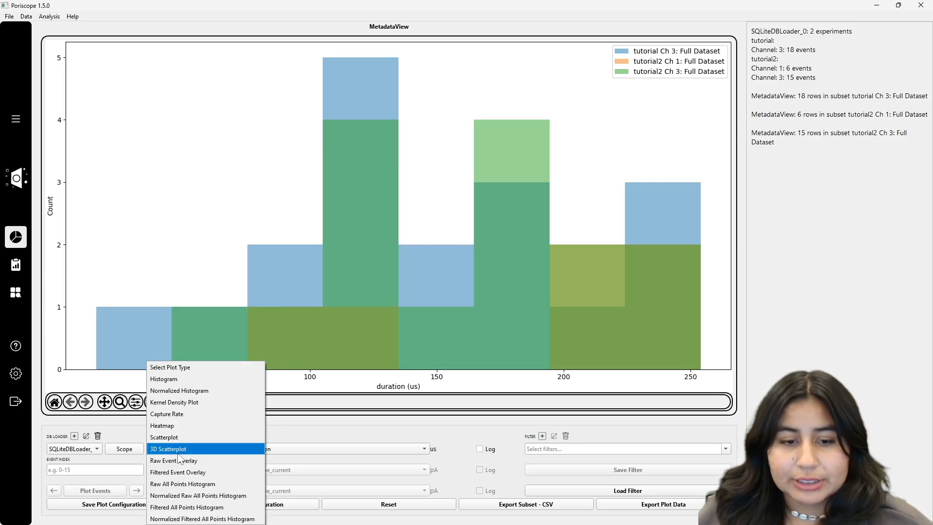
left_click(176, 437)
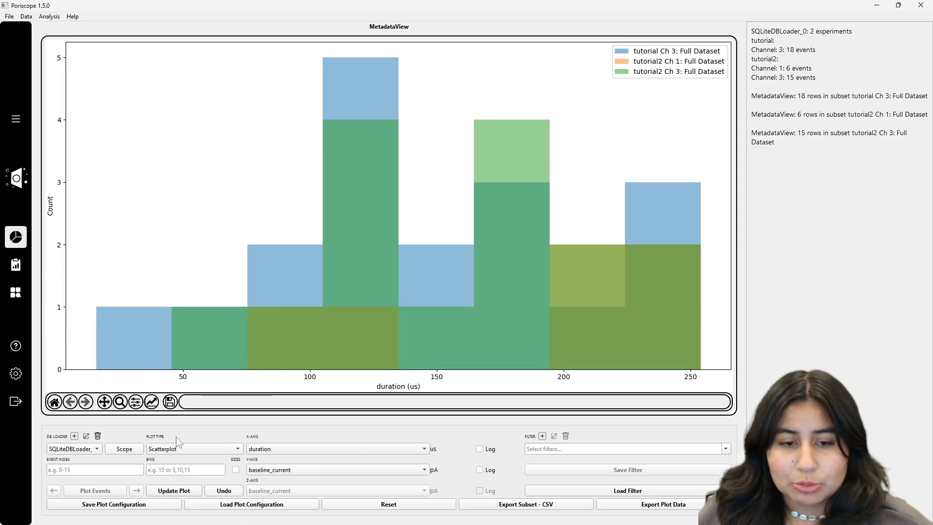
left_click(191, 488)
left_click(224, 490)
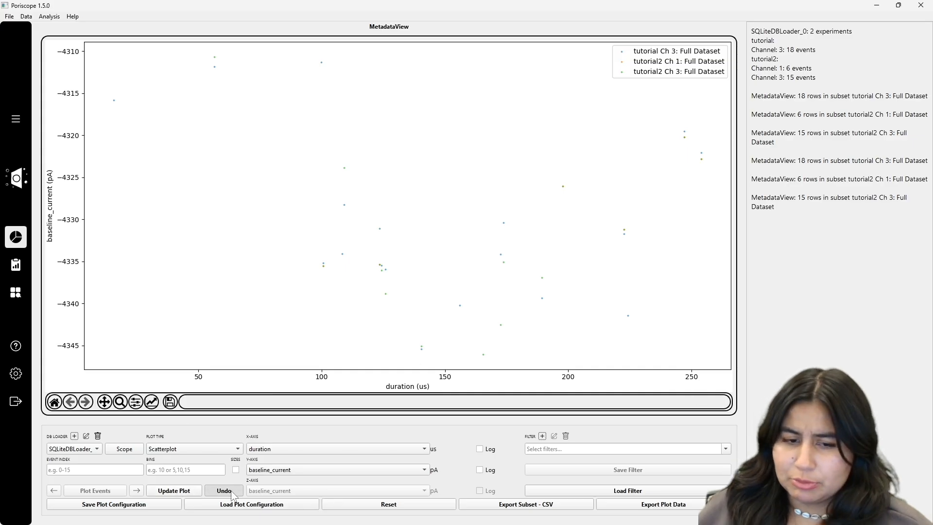
- Reset the plot, narrow the scope to tutorial2's channel 3, and update the scatterplot
left_click(343, 507)
left_click(112, 450)
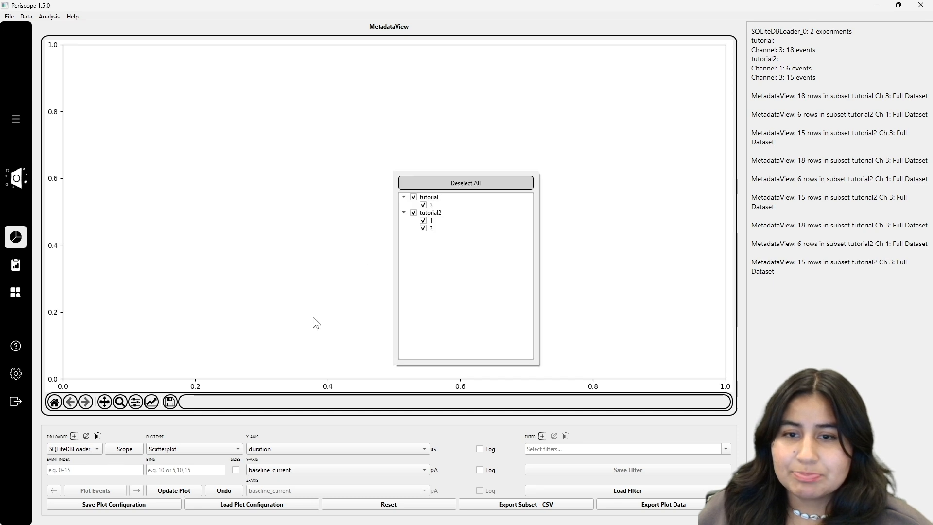
left_click(414, 197)
left_click(423, 228)
left_click(423, 220)
left_click(185, 492)
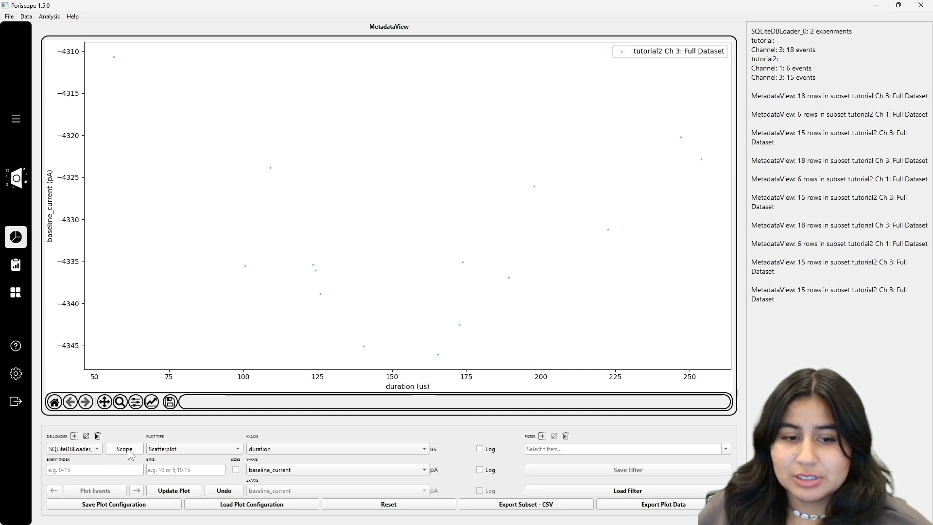
- Add tutorial2's channel 1 to the scope, update the scatterplot, and reset the plot
left_click(124, 449)
left_click(423, 220)
left_click(180, 492)
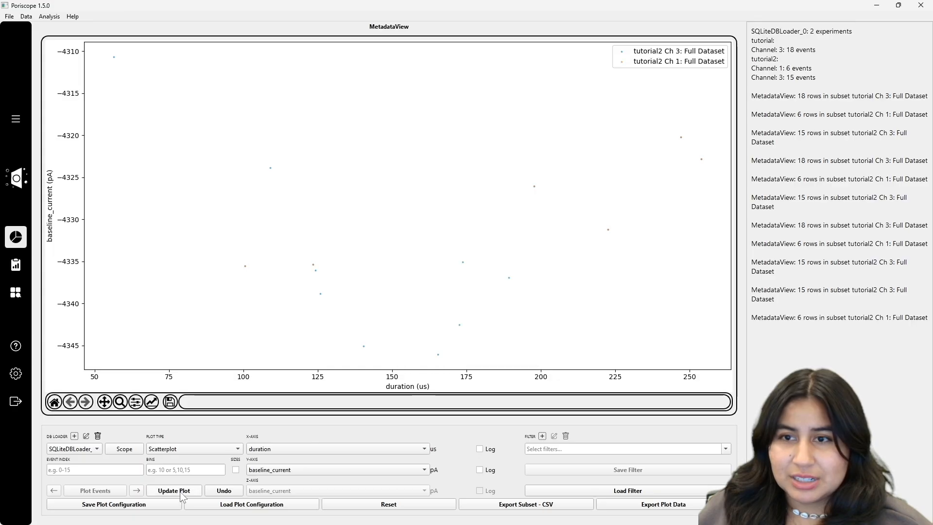
mouse_move(393, 518)
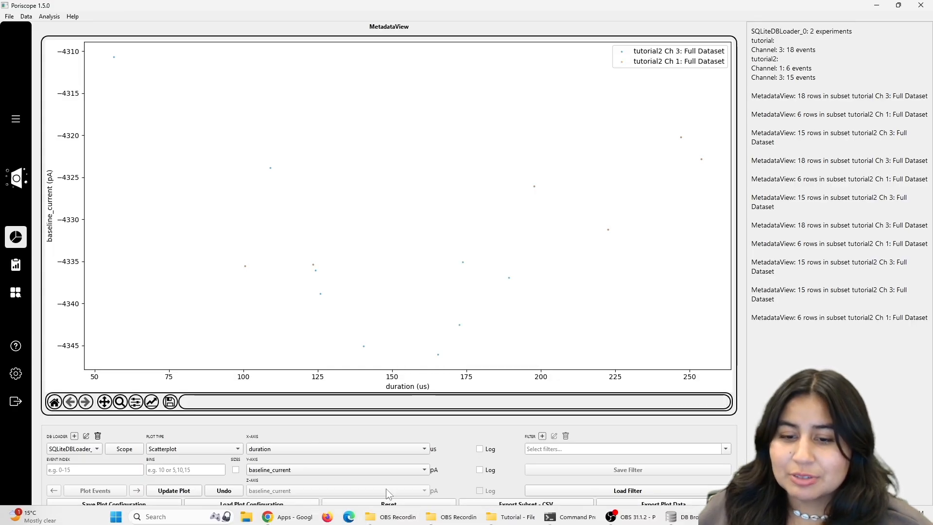
left_click(391, 504)
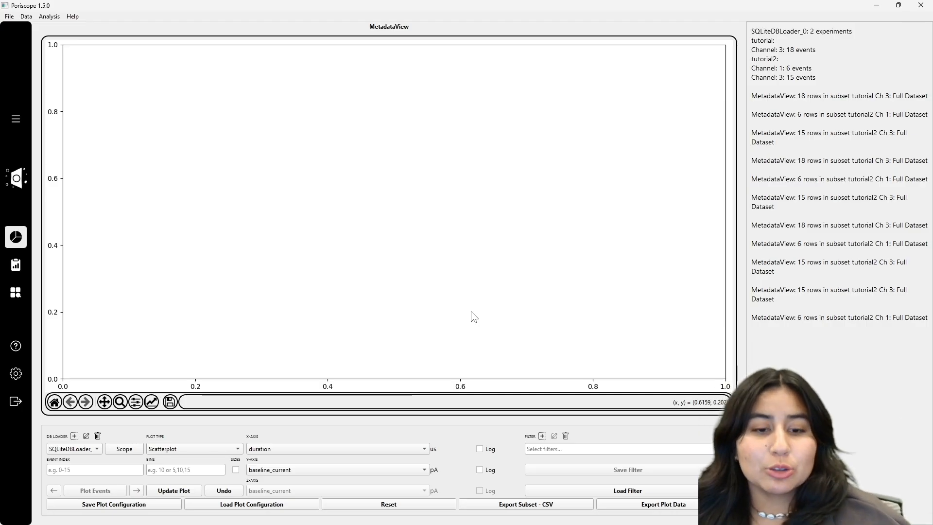
- Toggle the Sizes option and the x-axis Log option on and off again
left_click(172, 468)
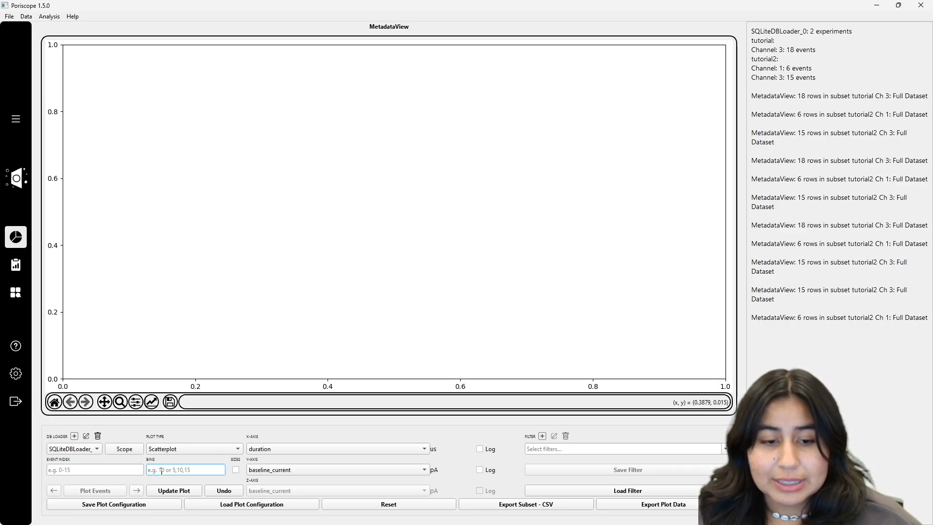
left_click(236, 469)
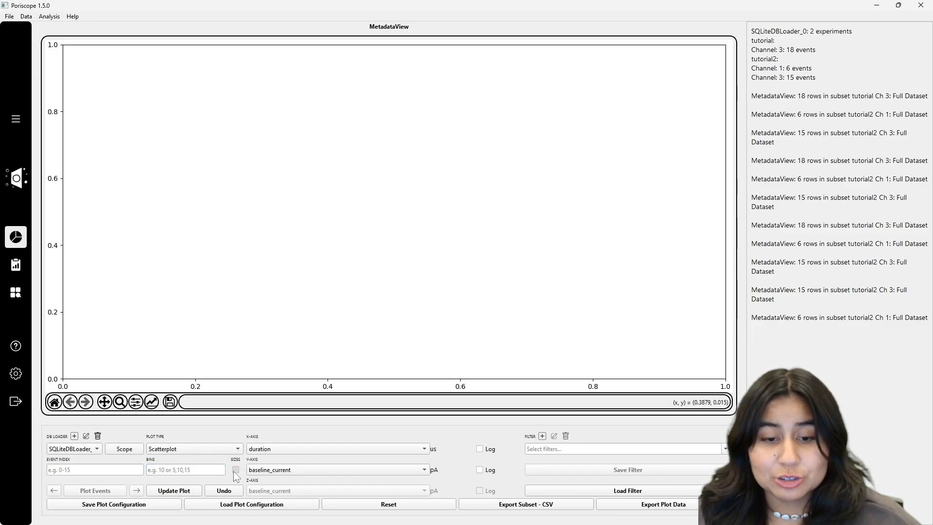
left_click(173, 471)
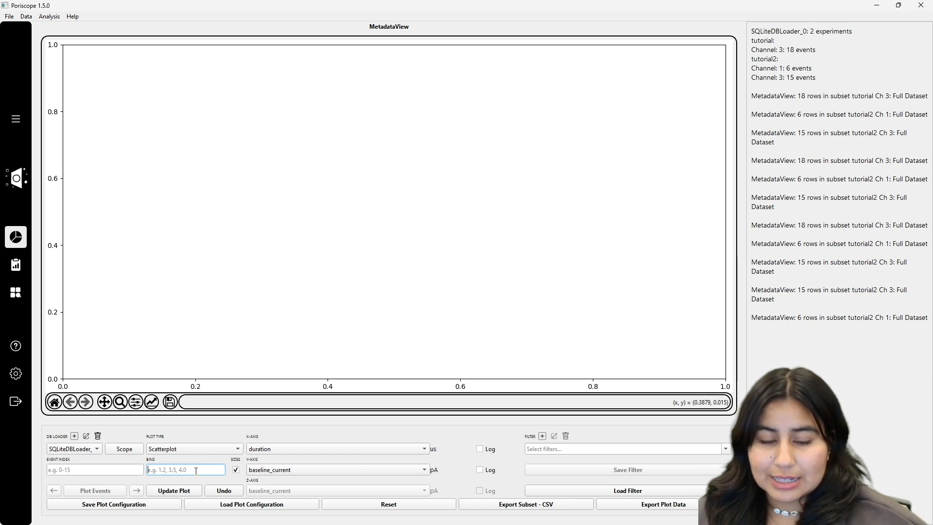
left_click(237, 469)
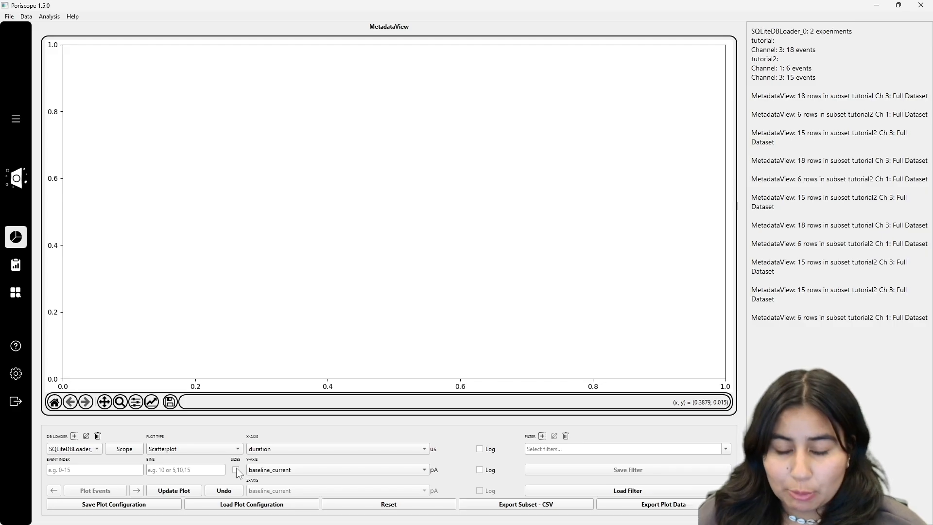
left_click(479, 449)
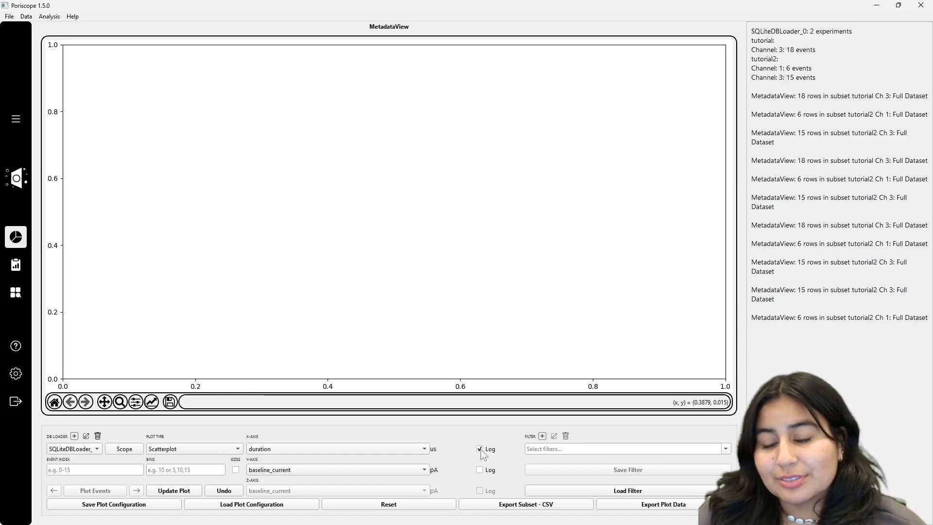
left_click(479, 448)
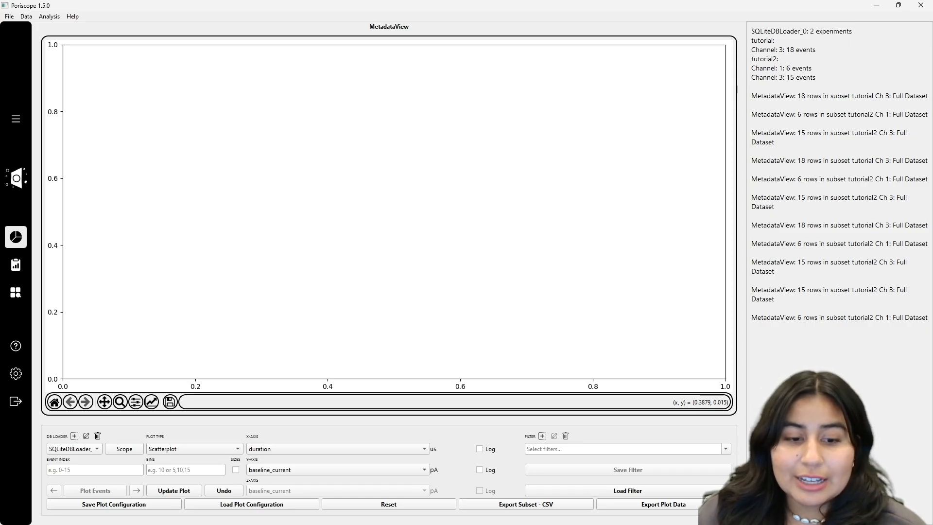
- Open the save and load plot configuration file dialogs, cancelling each without a file
left_click(120, 504)
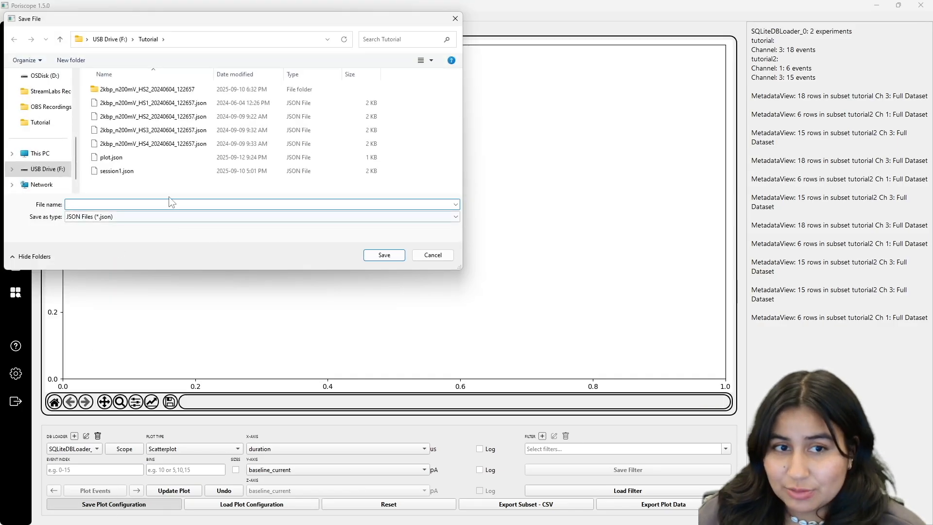
left_click(446, 258)
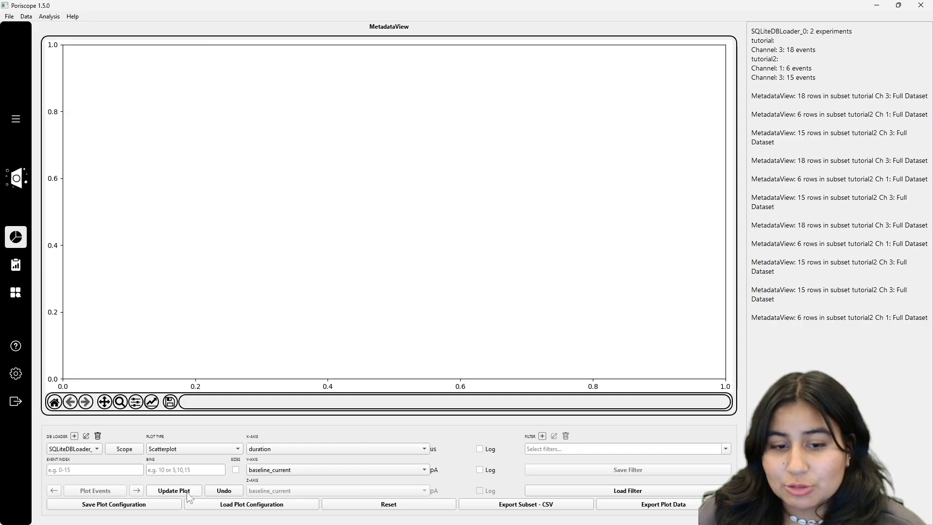
left_click(247, 506)
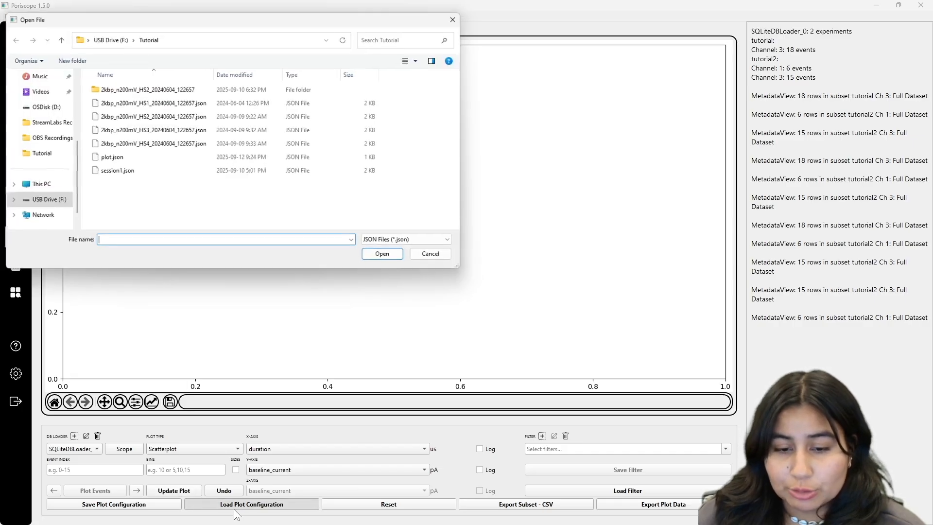
left_click(432, 255)
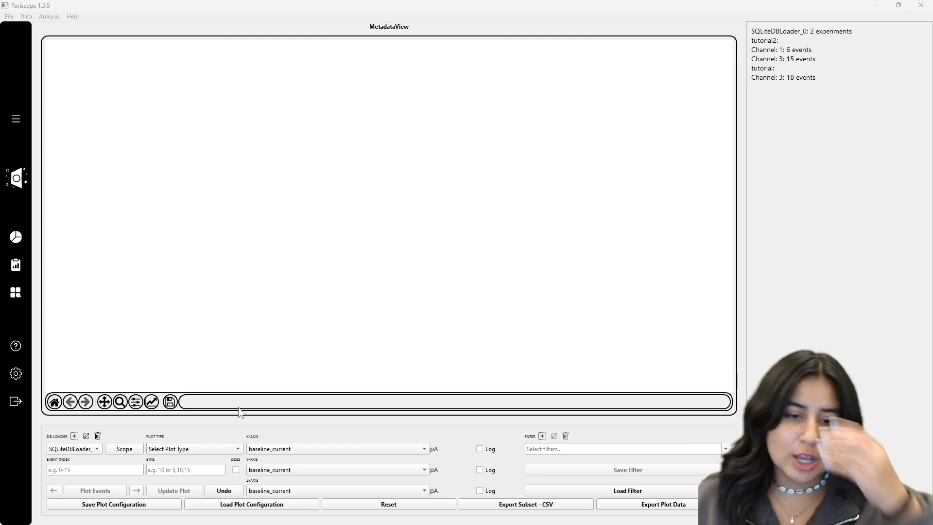
- Choose Histogram as the plot type and update the plot
left_click(200, 445)
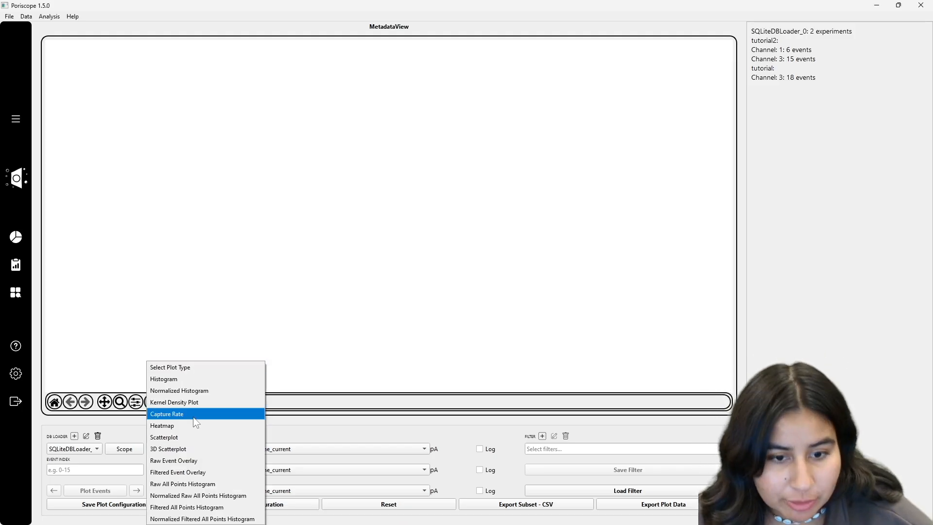
left_click(195, 379)
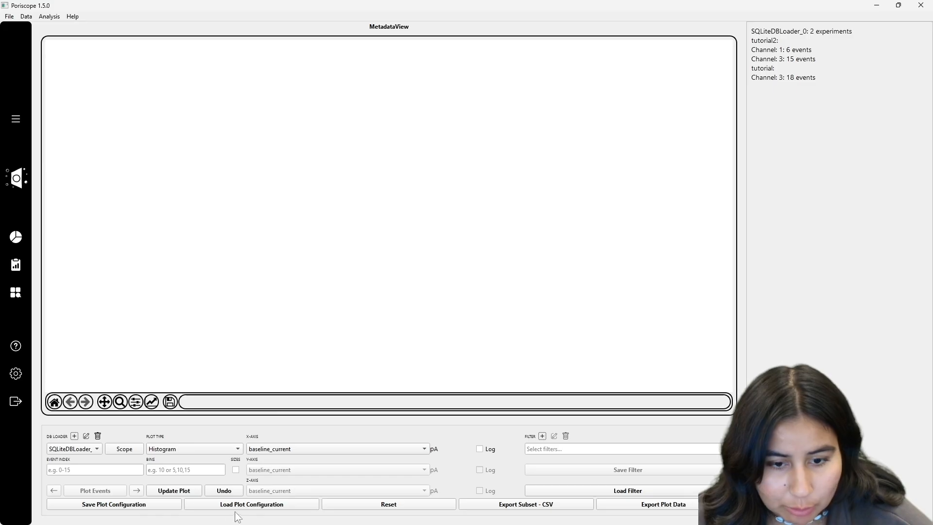
left_click(172, 492)
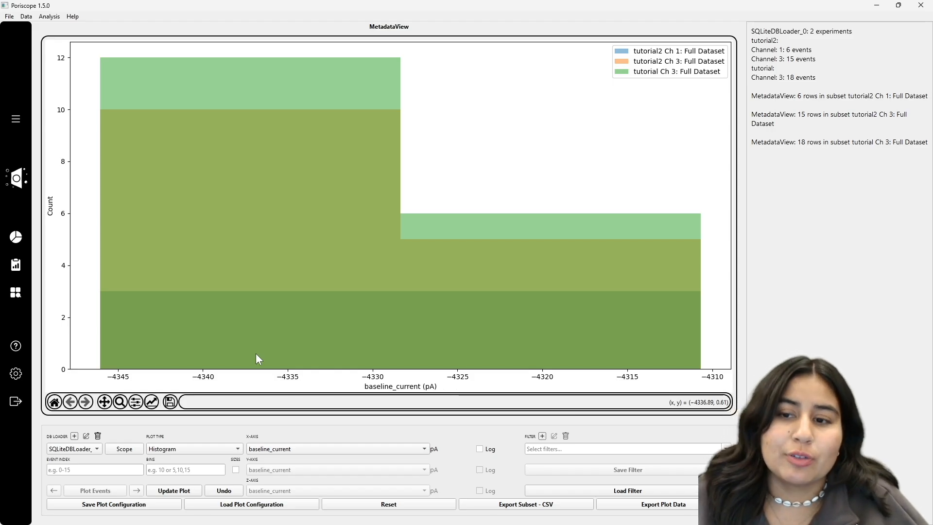
- Create a subset filter named duration A with the condition duration>300 and update the plot
left_click(543, 436)
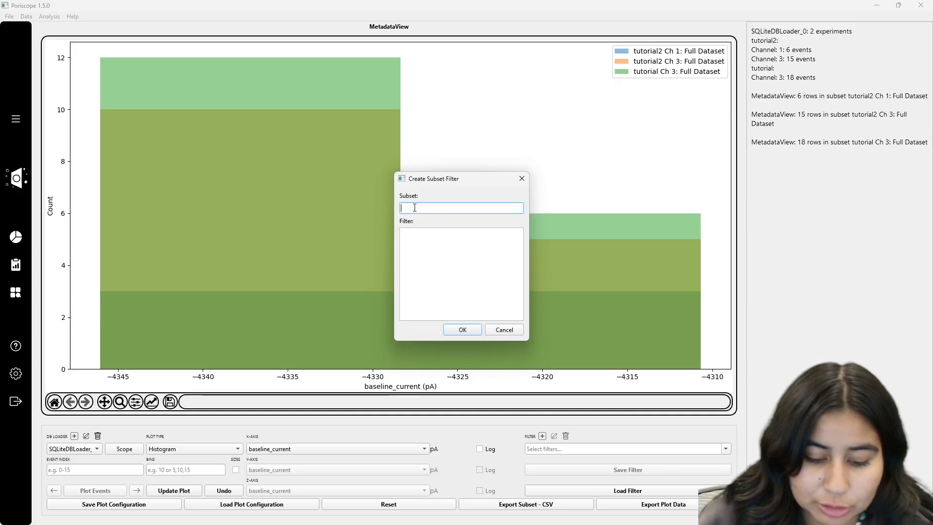
type("duration A")
left_click(437, 255)
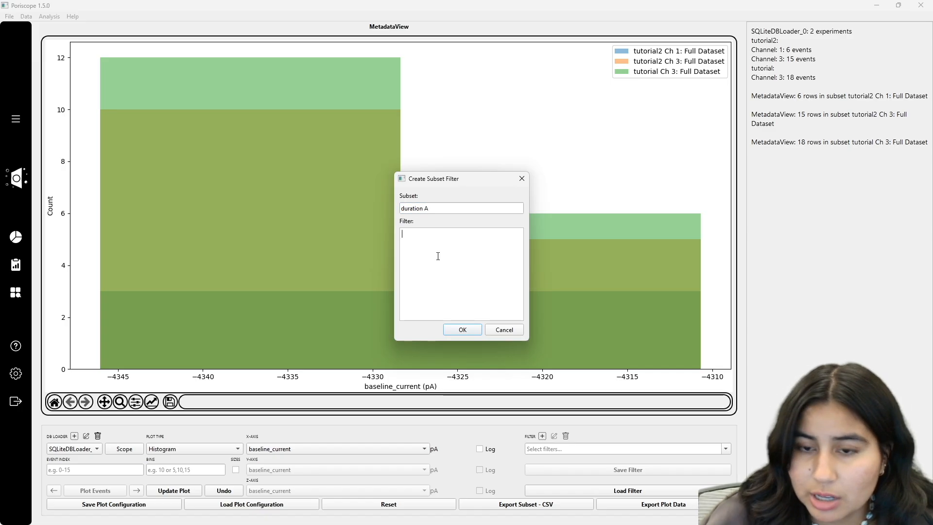
type("durationZ")
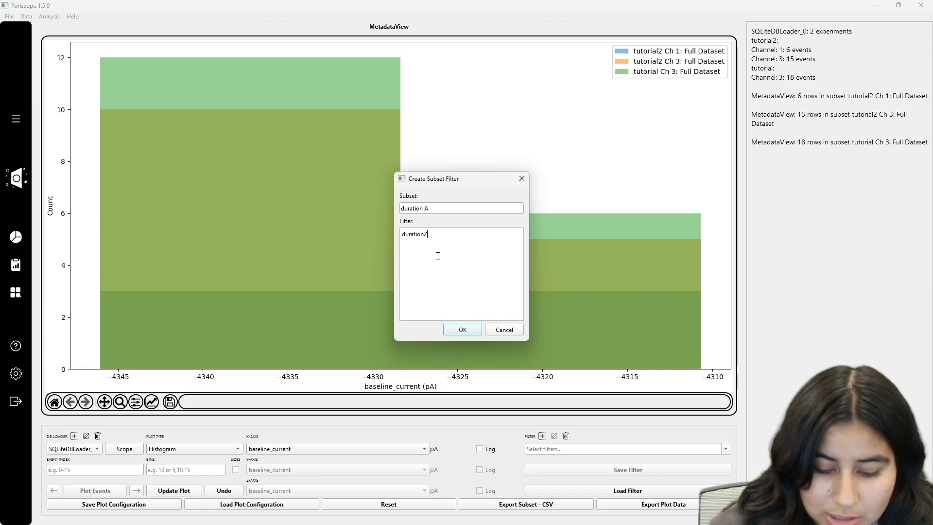
key("BackSpace")
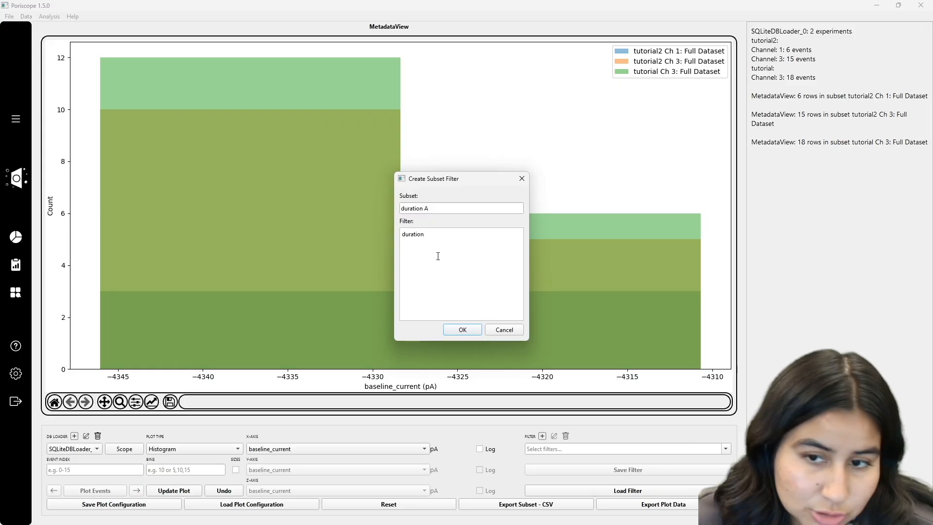
key("BackSpace")
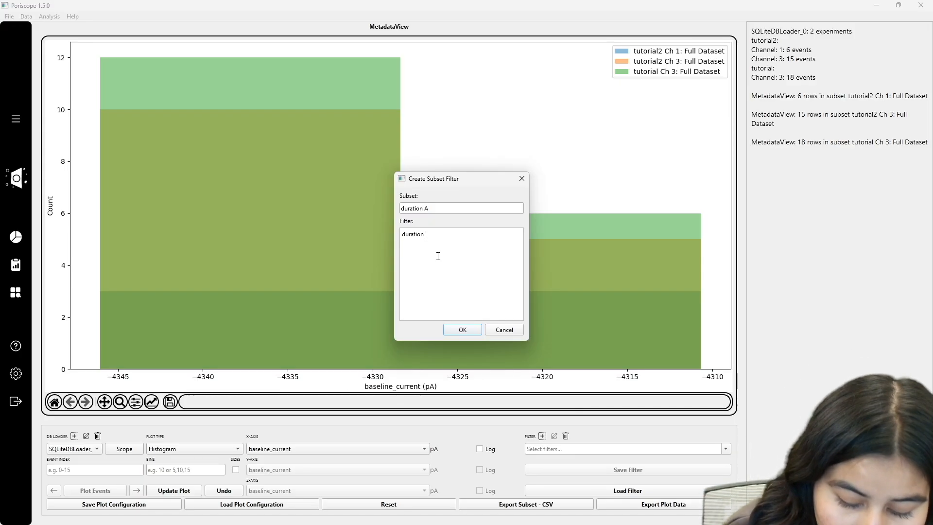
type(">")
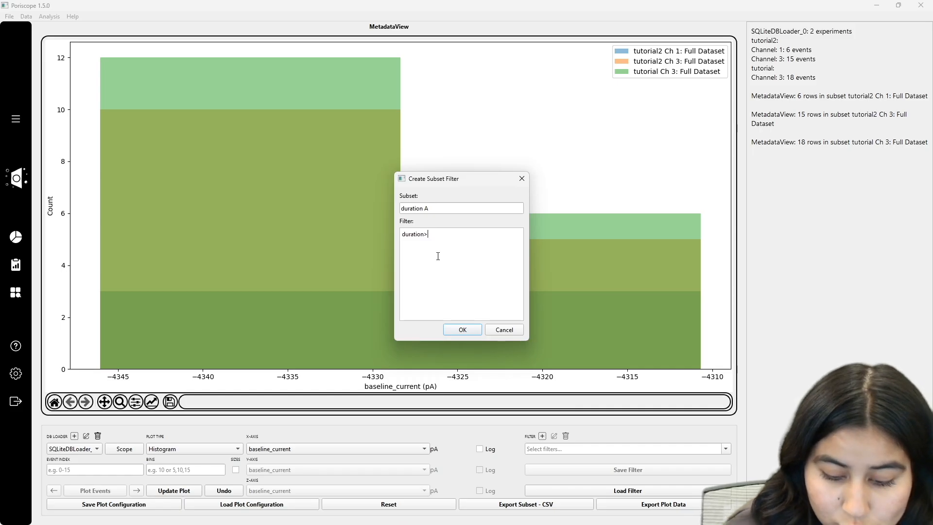
type("300")
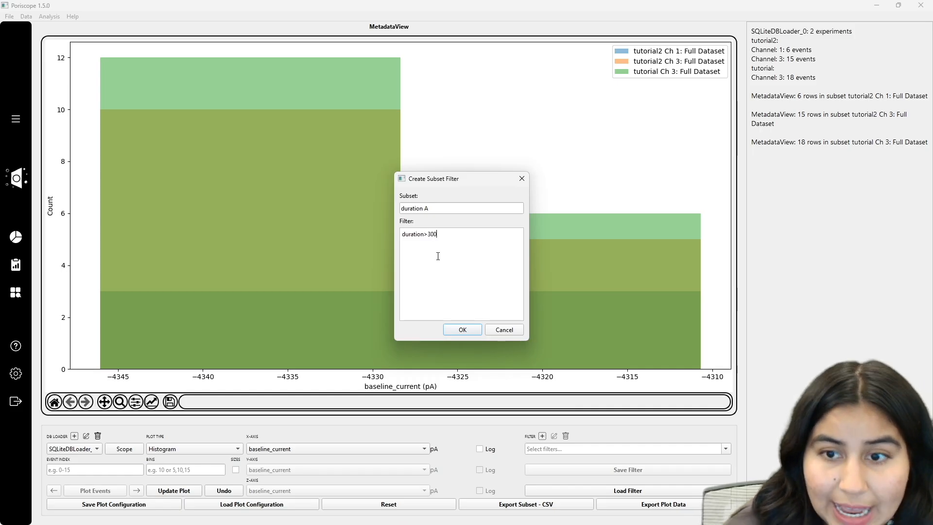
left_click(472, 334)
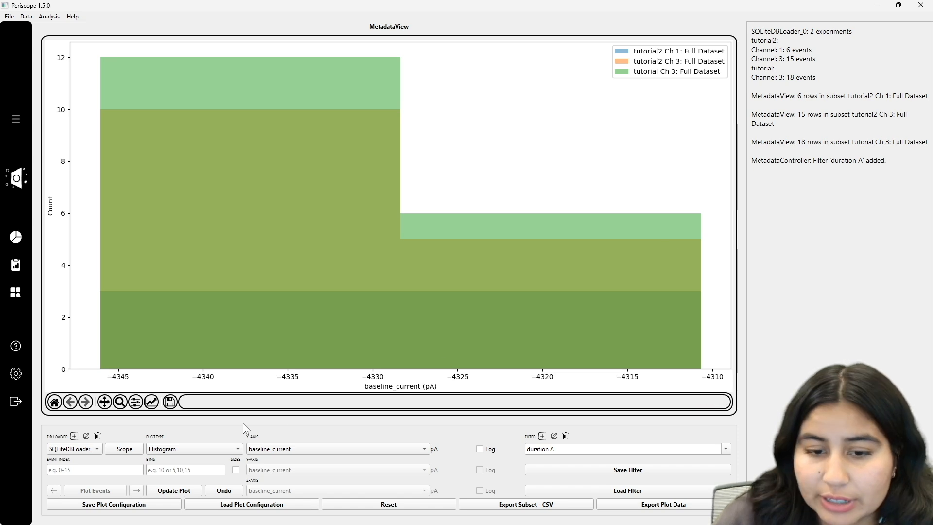
left_click(188, 490)
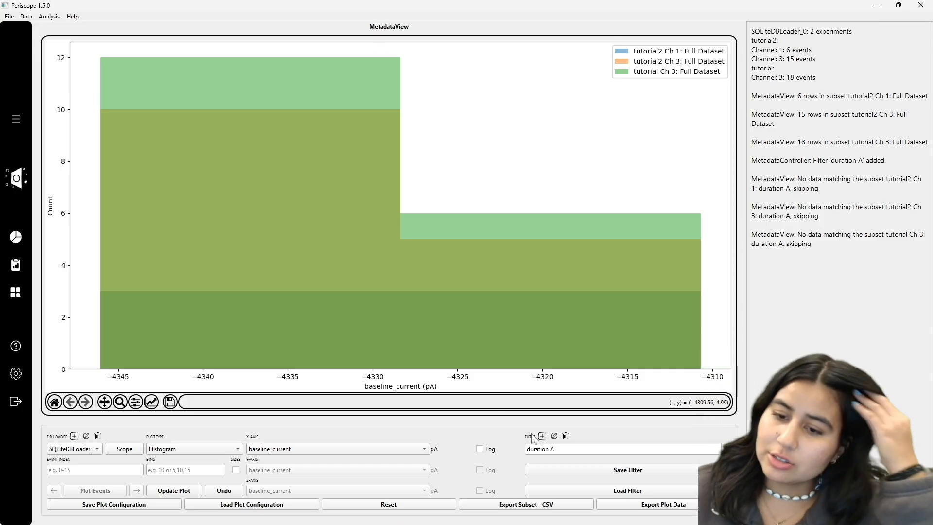
- Edit the duration A filter's condition to duration>100
left_click(554, 436)
left_click(463, 243)
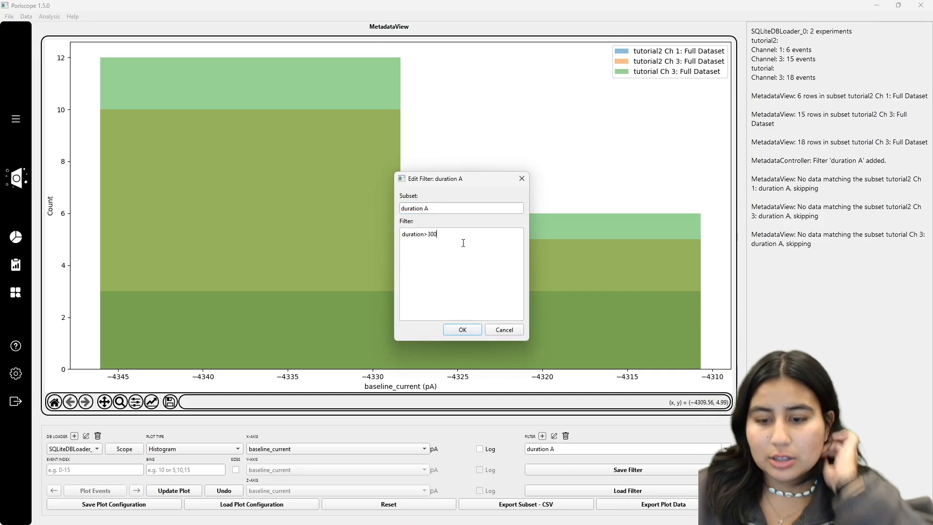
key("BackSpace")
key("BackSpace")
key("BackSpace")
type("100")
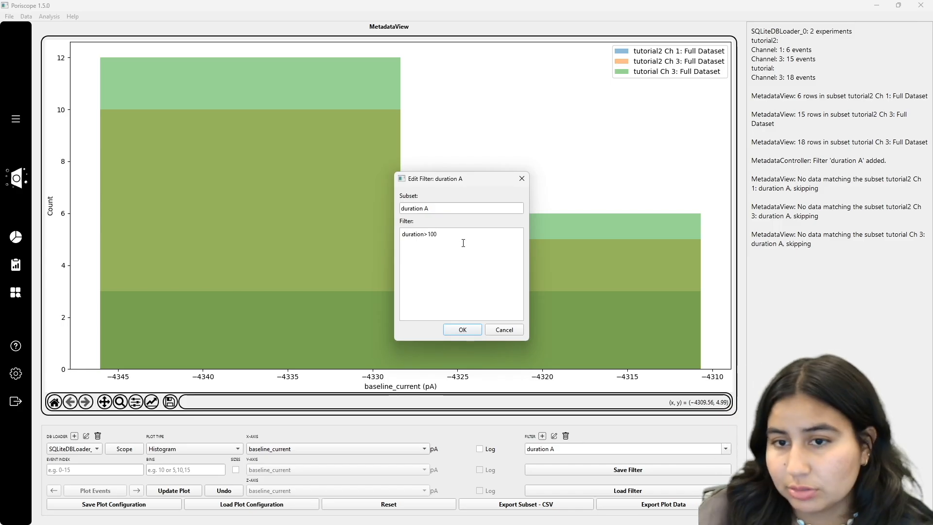
left_click(462, 330)
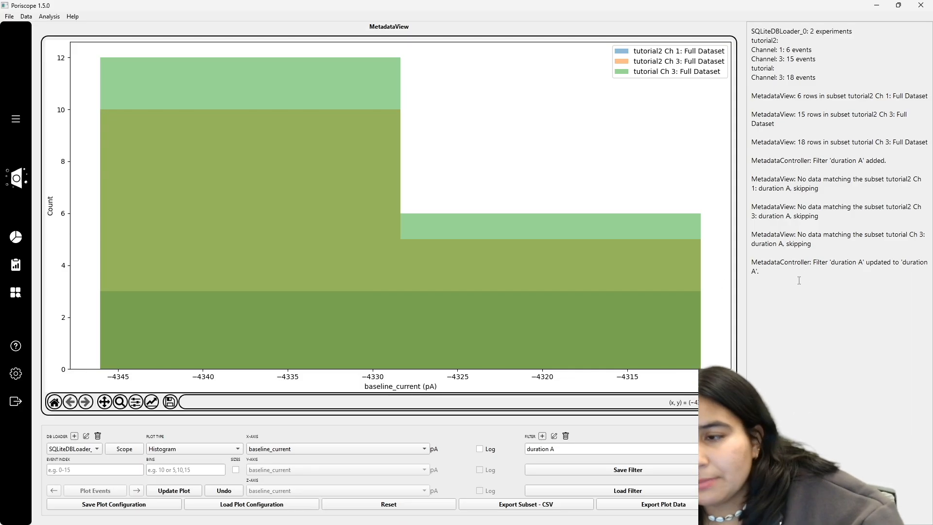
- Try to edit the duration A filter's condition to durations>100, then update the plot
triple_click(760, 270)
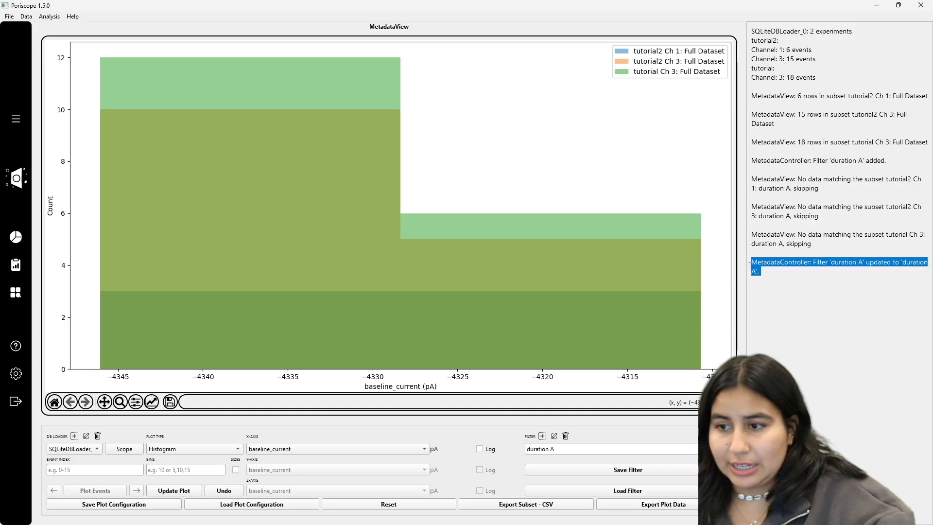
left_click(763, 268)
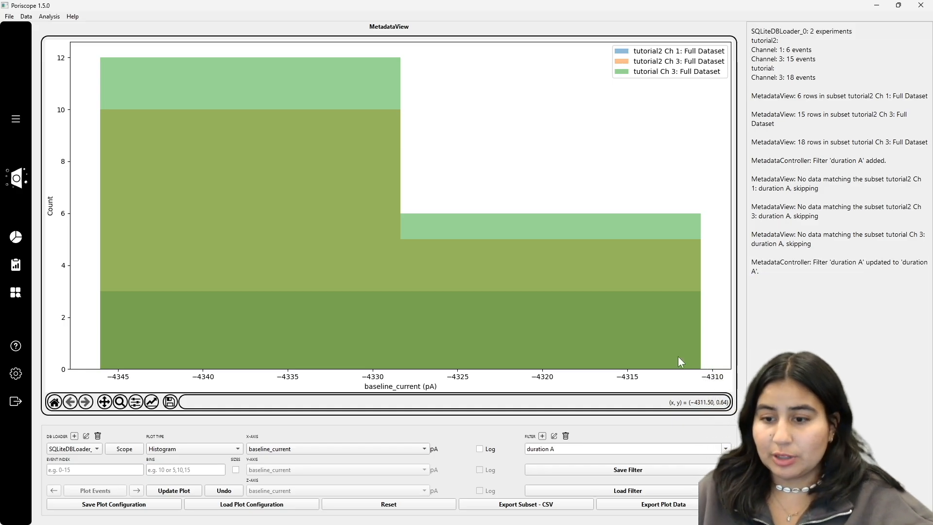
left_click(632, 448)
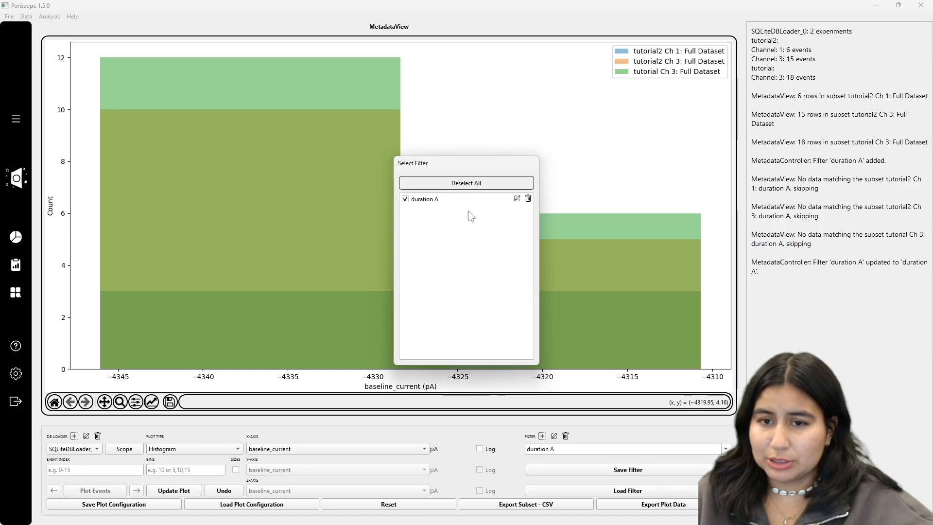
left_click(517, 198)
left_click_drag(421, 235, 426, 238)
double_click(425, 237)
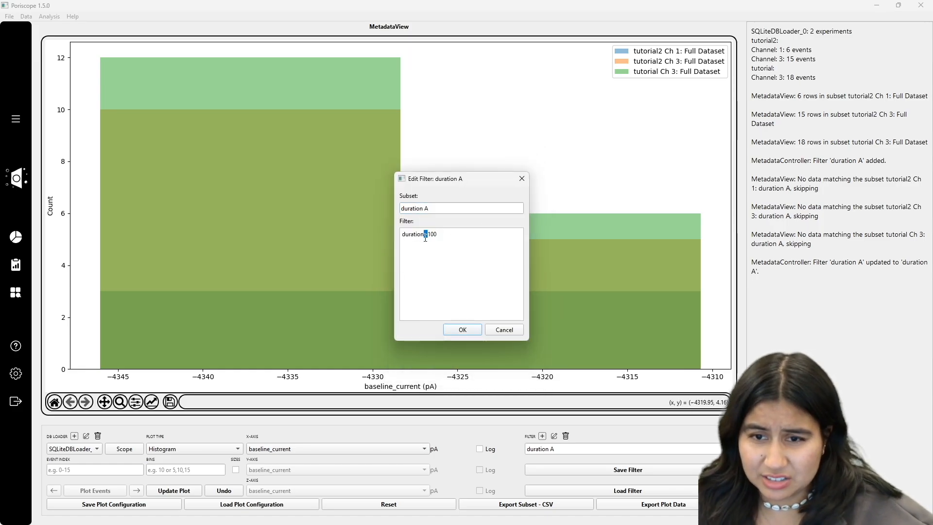
type(">")
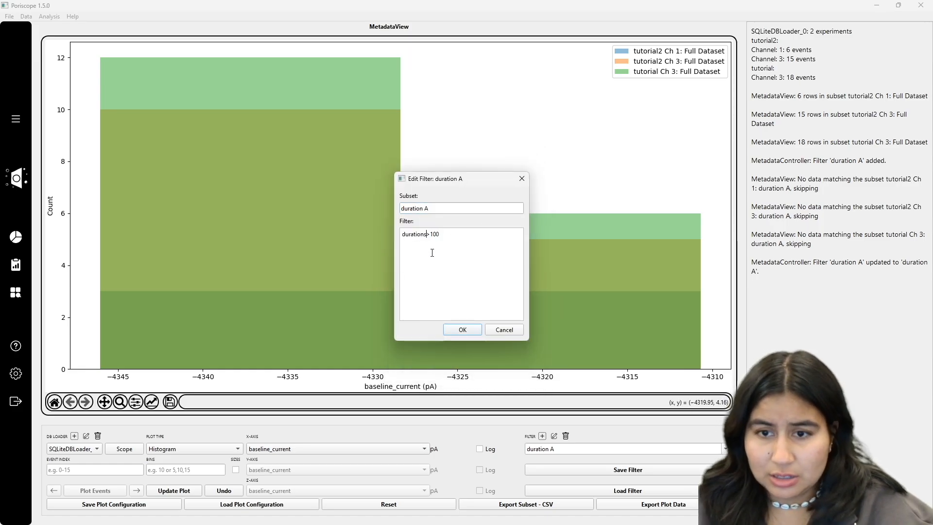
left_click(464, 330)
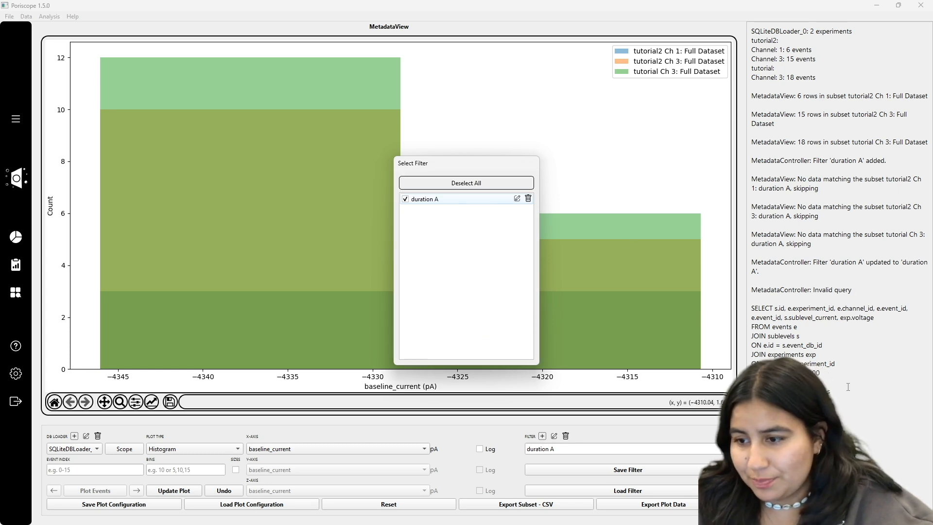
left_click(831, 327)
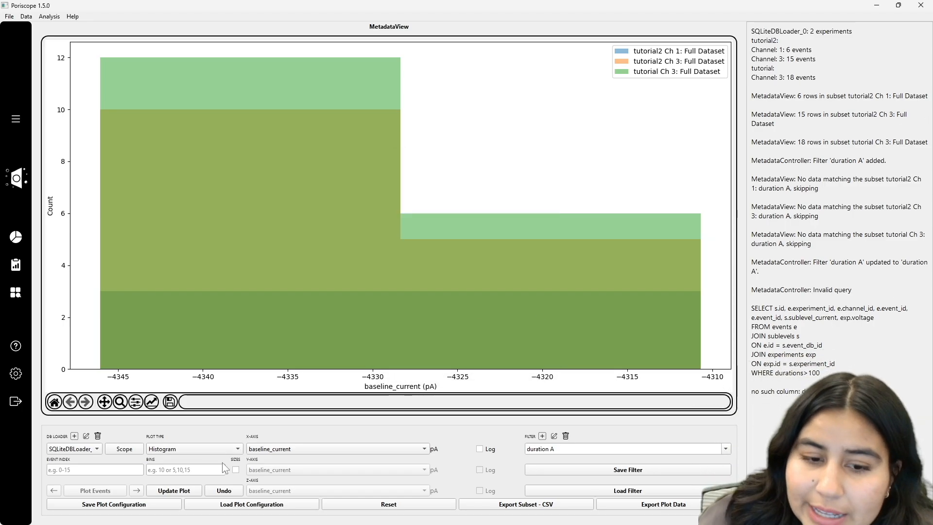
left_click(162, 492)
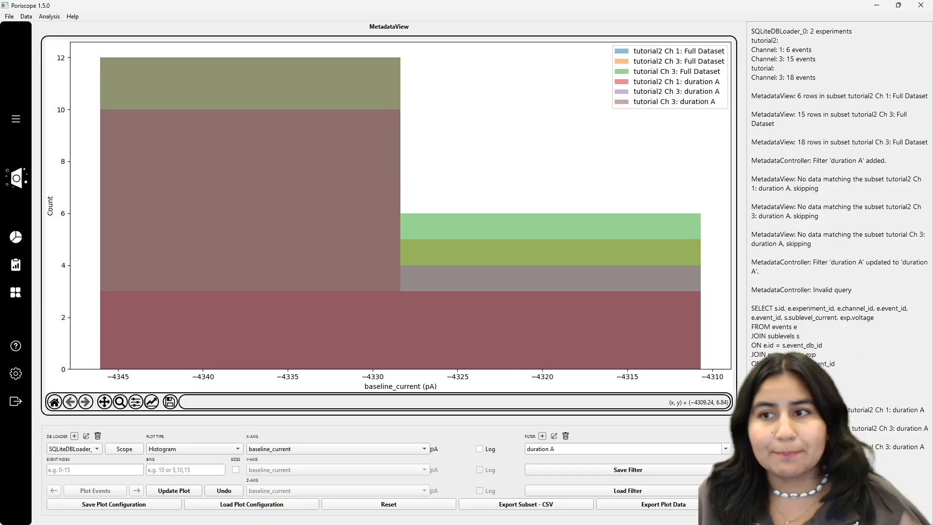
- Reset the plot, keep Histogram as the plot type, set the x-axis to duration, and plot it
left_click(382, 504)
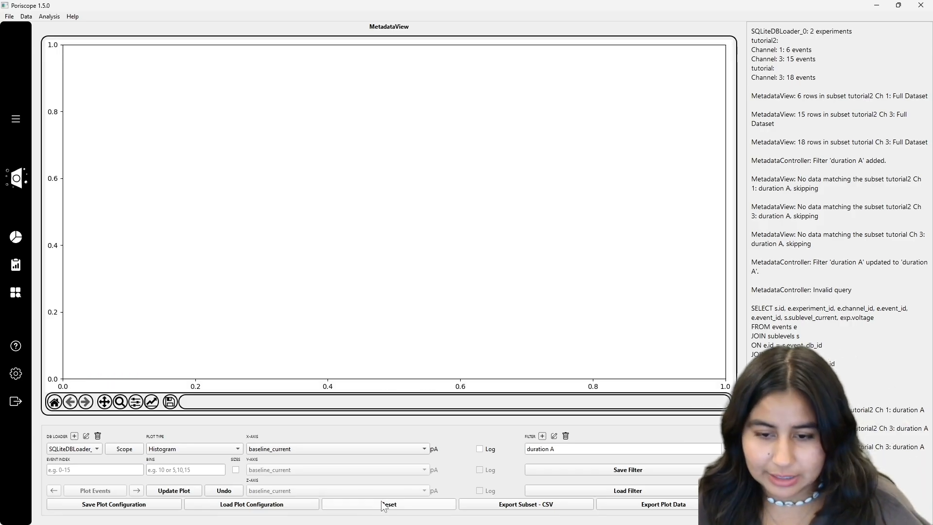
left_click(227, 445)
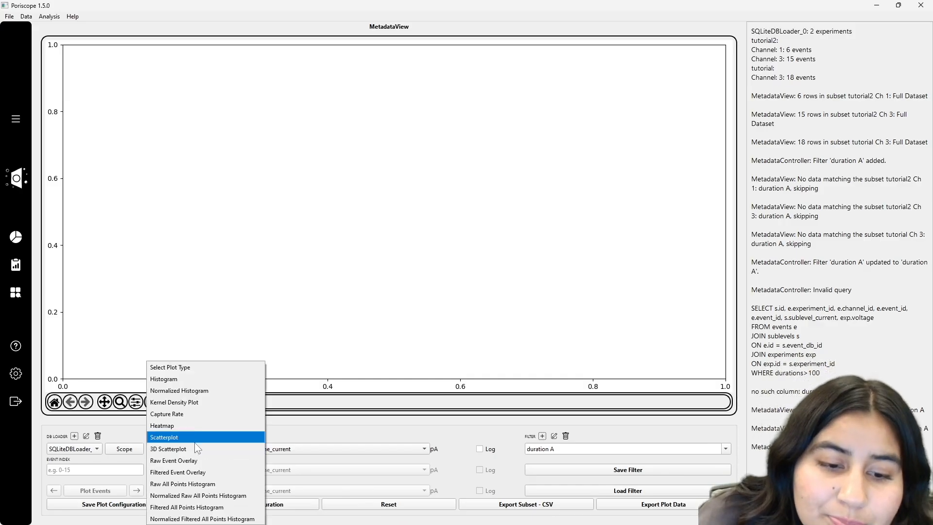
left_click(194, 441)
left_click(212, 445)
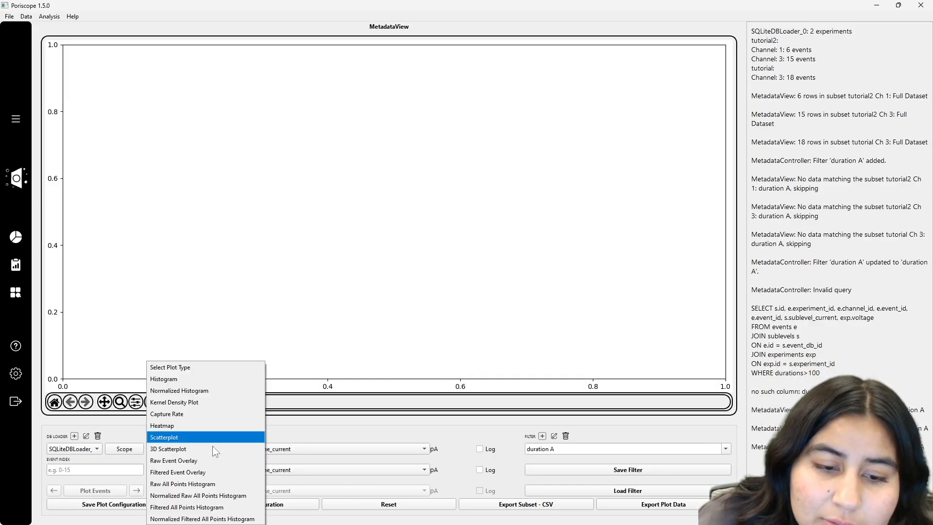
left_click(175, 379)
left_click(271, 448)
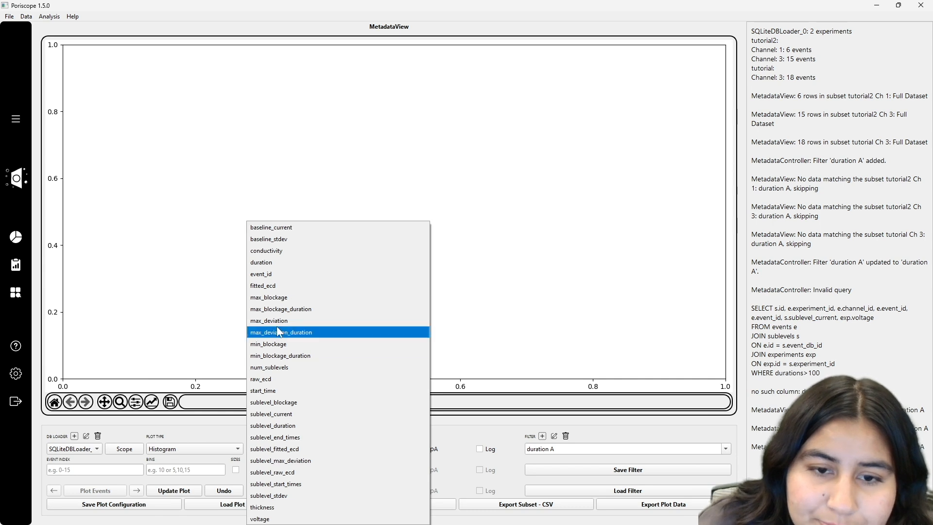
left_click(270, 262)
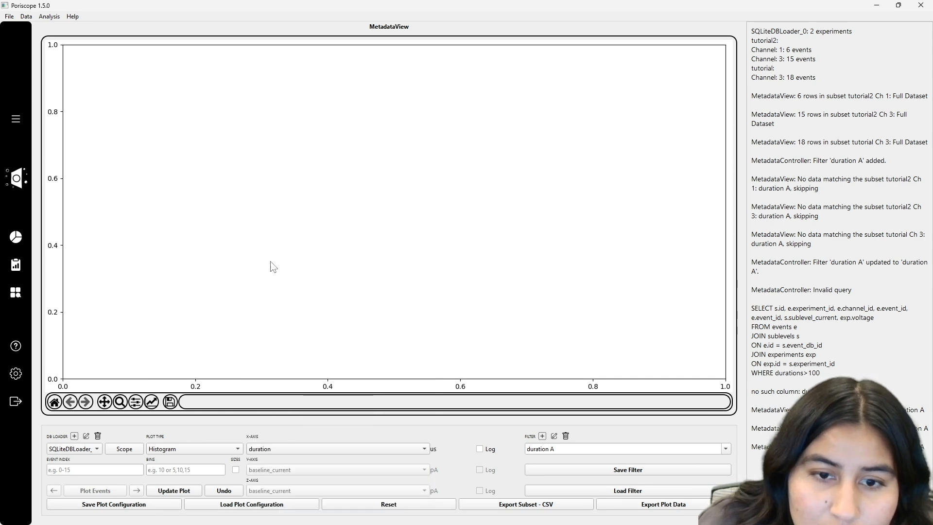
key("Return")
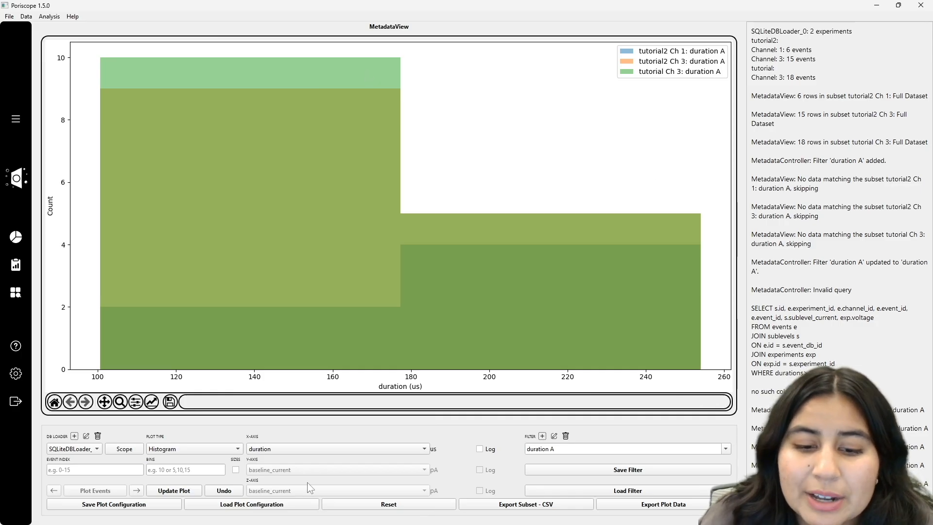
- Reset the plot, limit the scope to tutorial's channel 3 by deselecting tutorial2, and update the histogram
left_click(441, 505)
left_click(133, 449)
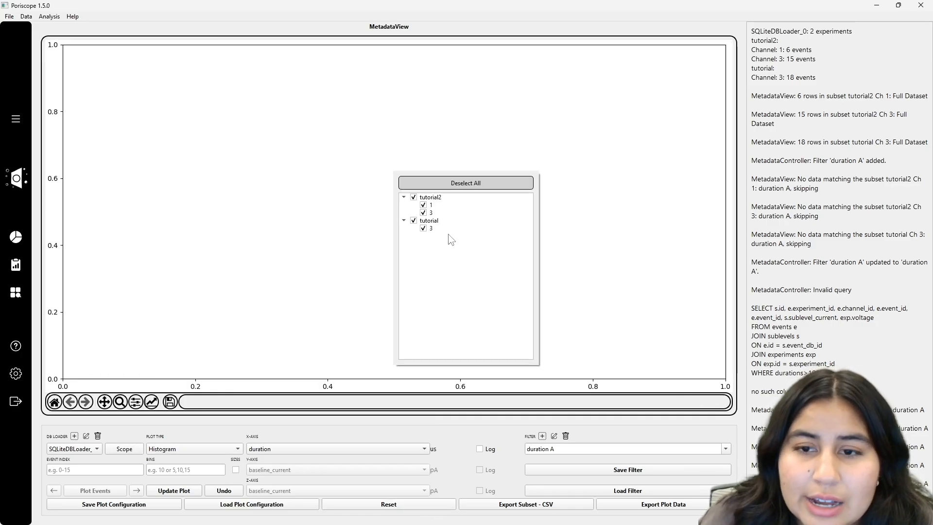
left_click(415, 198)
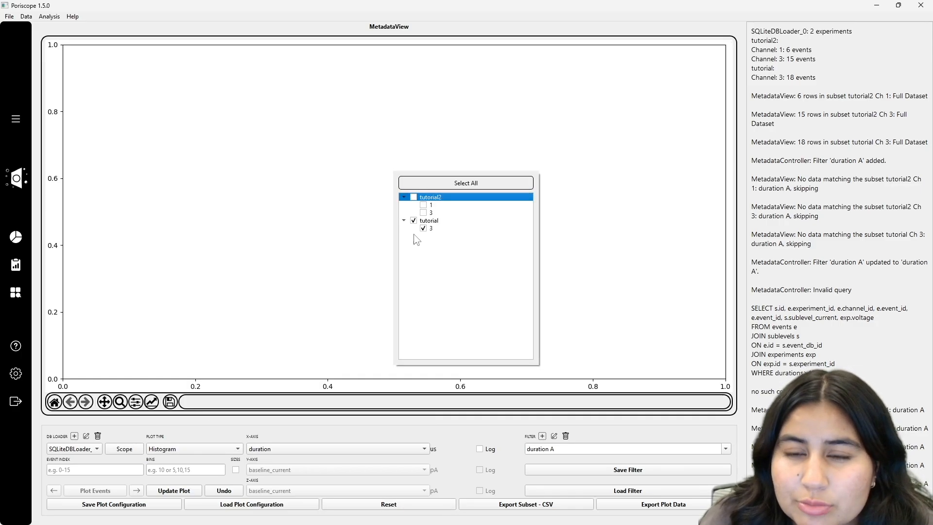
left_click(133, 434)
left_click(176, 491)
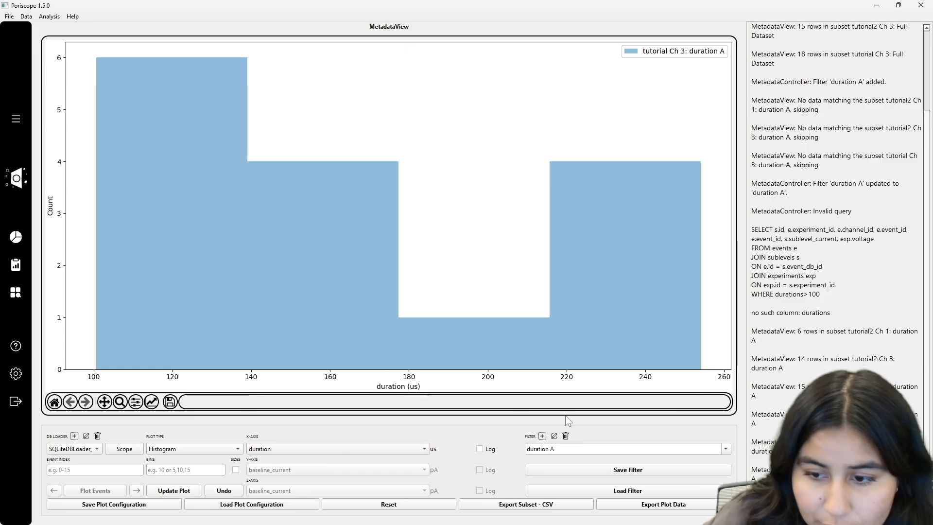
- Deselect the duration A filter, reset the plot, and update the histogram for the full dataset
left_click(676, 448)
left_click(406, 199)
left_click(301, 277)
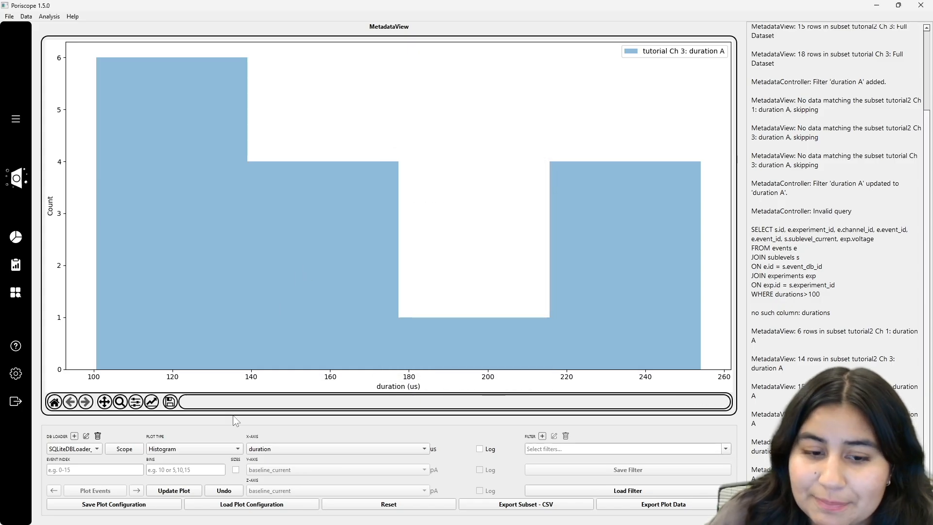
left_click(407, 505)
left_click(192, 491)
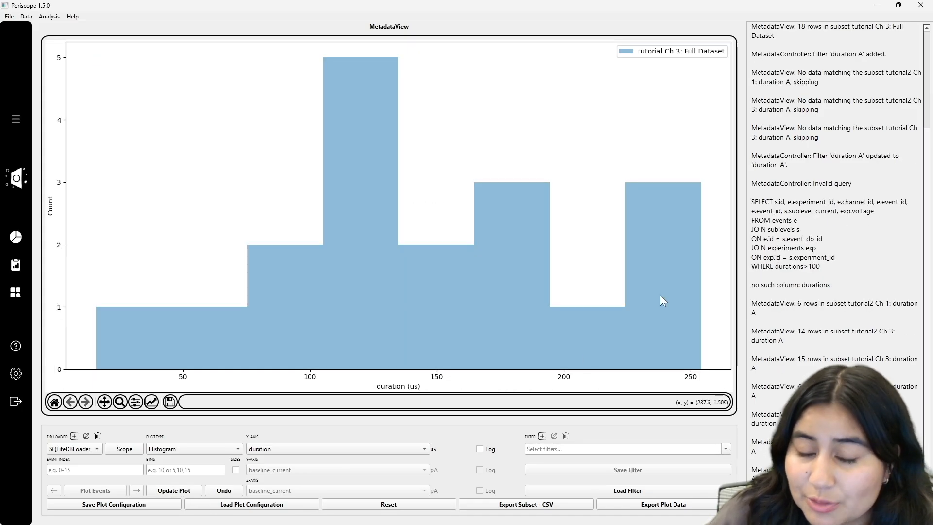
- Reselect the duration A filter and update the histogram to overlay it on the full dataset
left_click(631, 449)
left_click(405, 200)
left_click(265, 304)
left_click(185, 491)
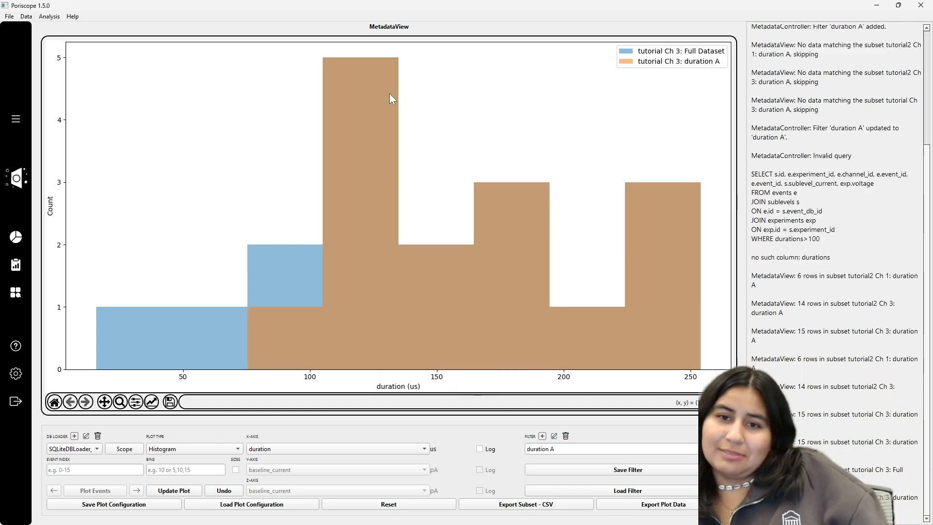
- Create a subset filter named duration B with the expression duration>150 and update the histogram to overlay it
left_click(543, 437)
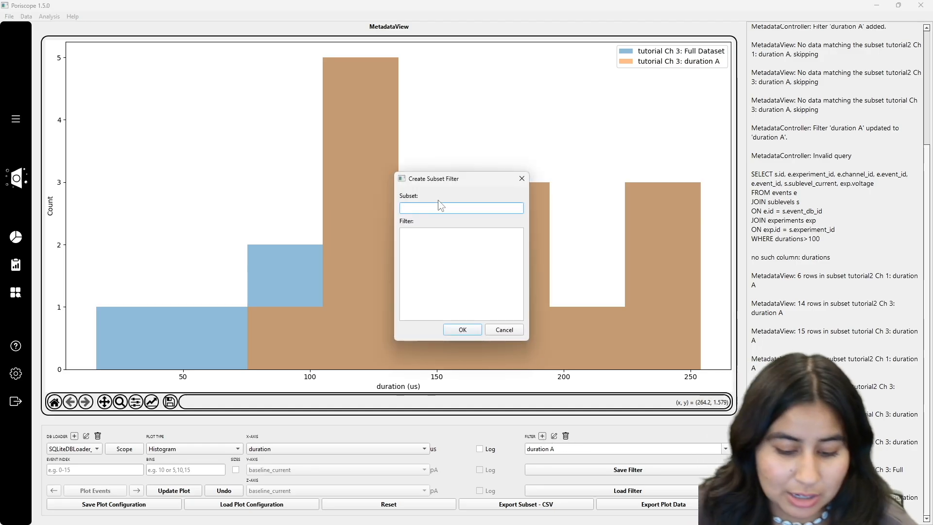
type("duraion B")
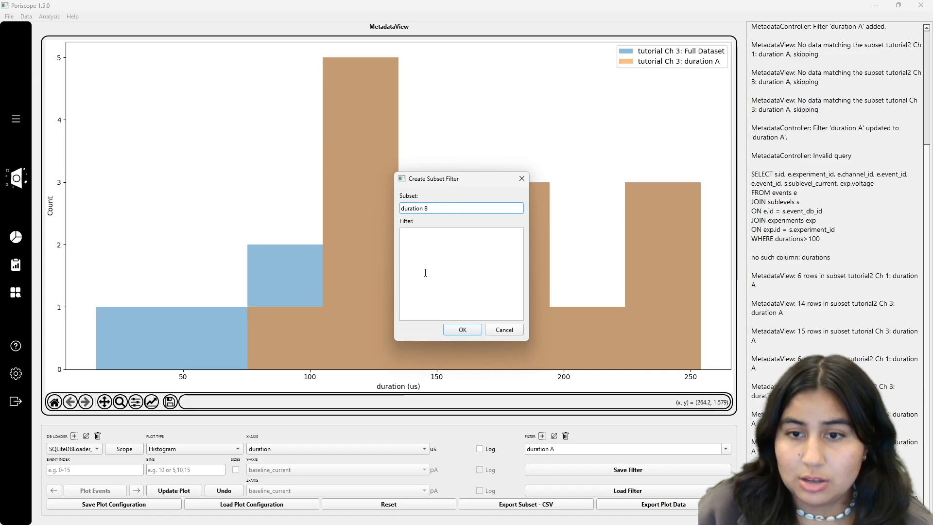
left_click(425, 272)
type("u")
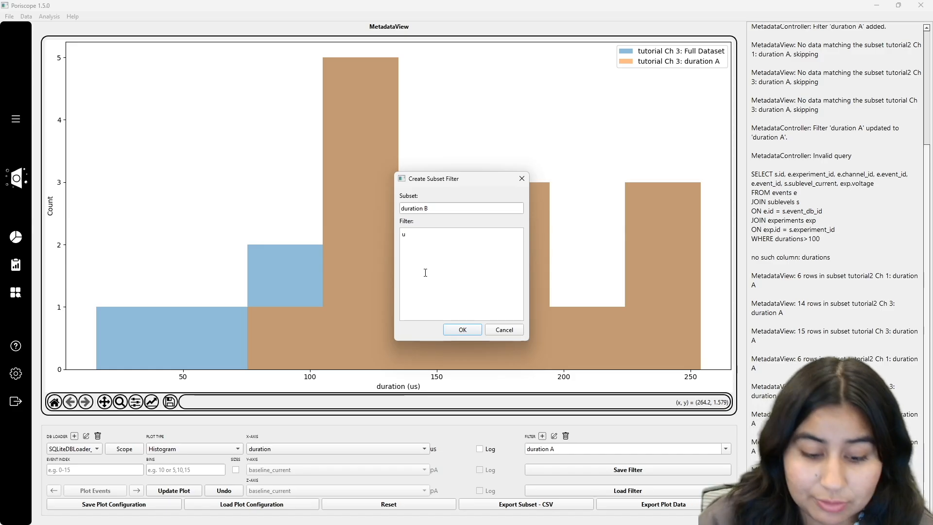
type("dy")
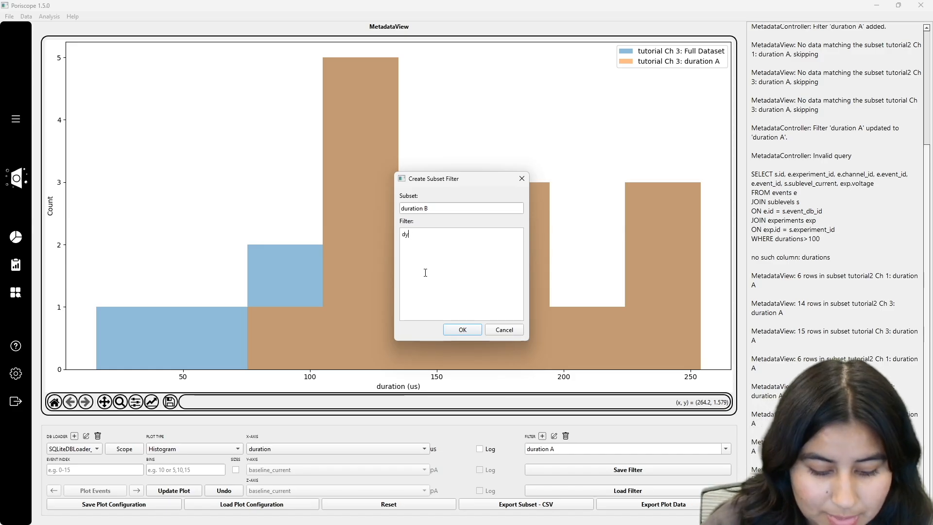
type("ration>150")
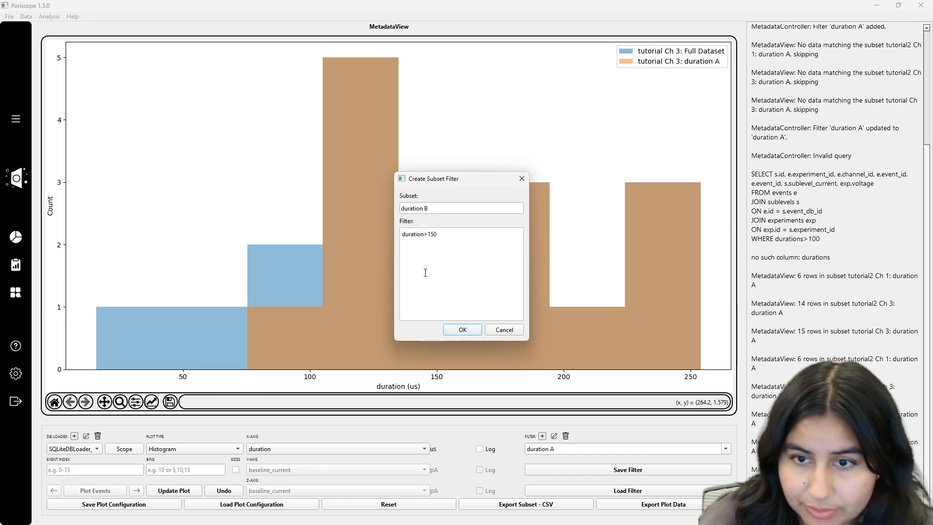
left_click(447, 329)
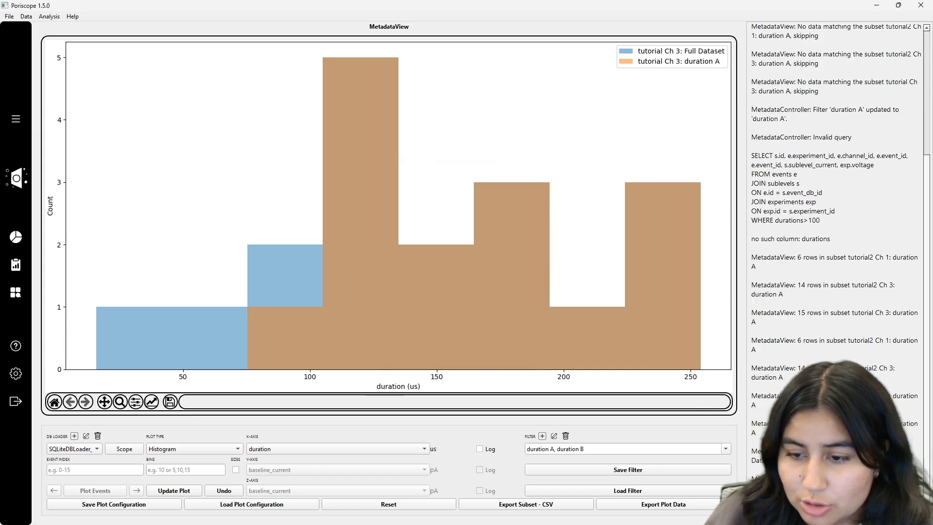
left_click(725, 450)
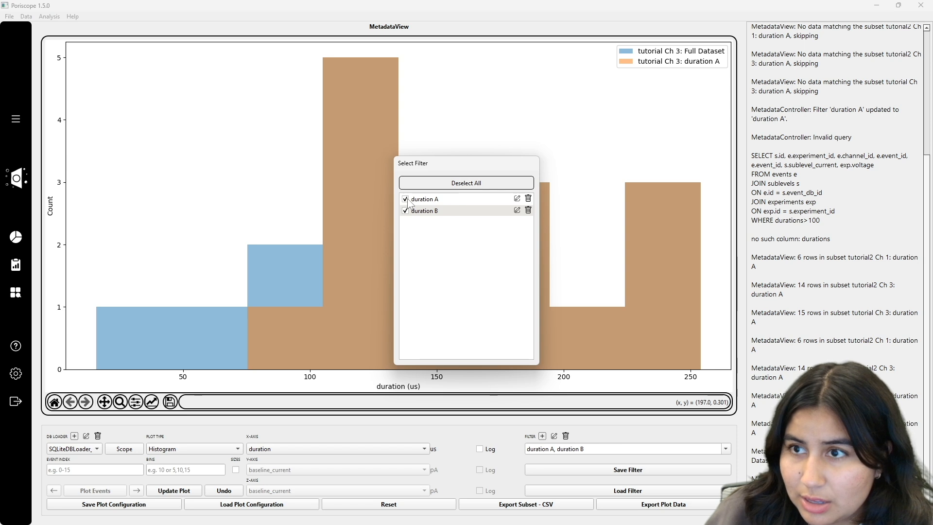
left_click(189, 492)
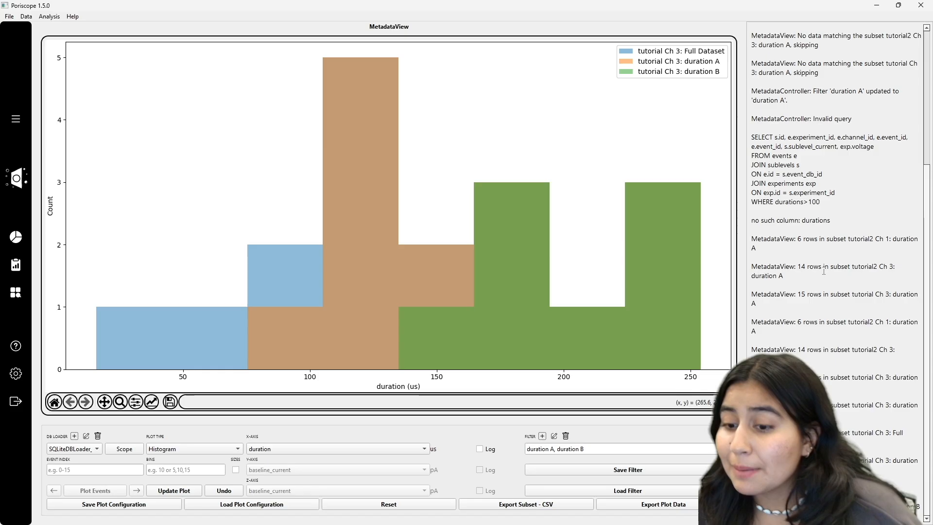
- Save the current filters as a JSON file named filt on the USB Drive (F:)
left_click(676, 467)
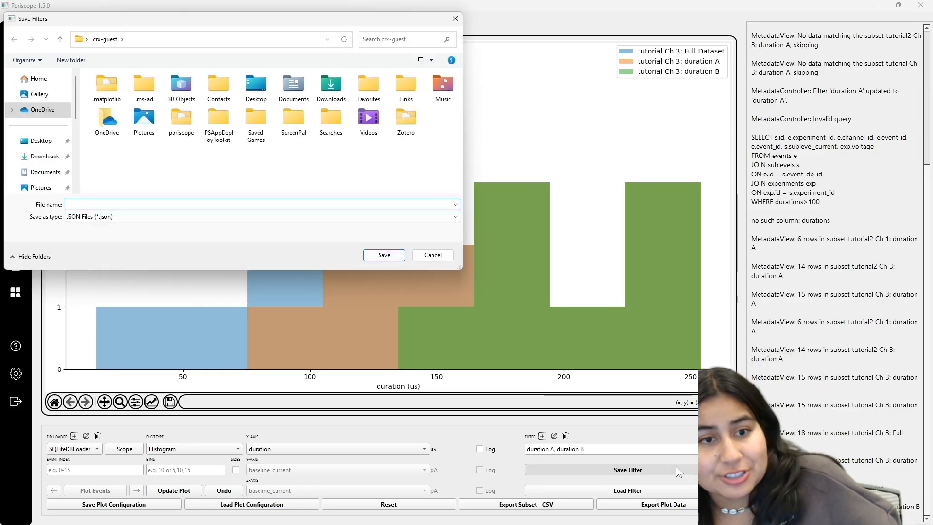
left_click(44, 156)
scroll(44, 165, "down", 4)
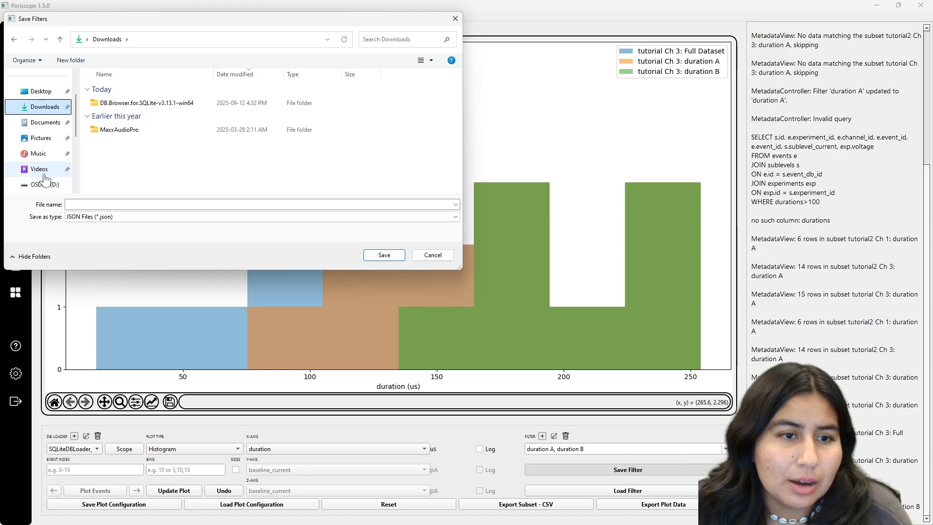
left_click(31, 139)
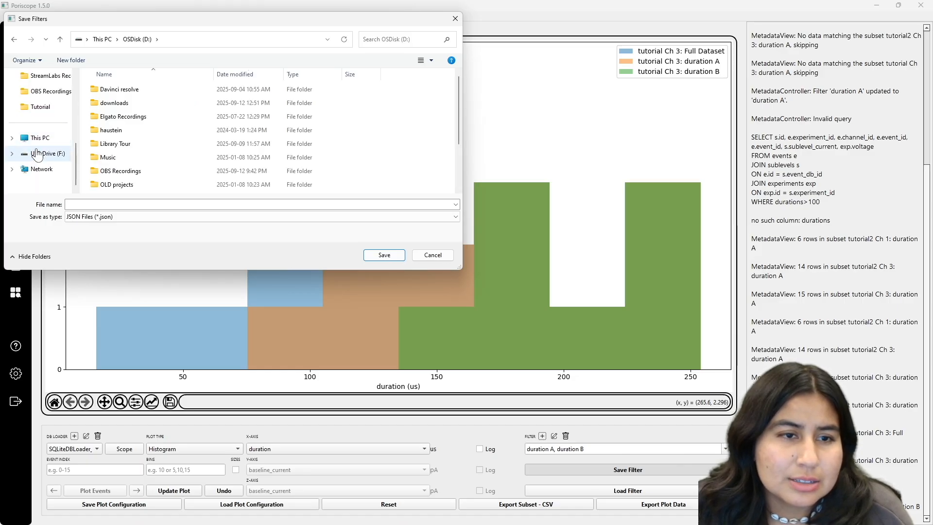
left_click(43, 169)
left_click(87, 220)
type("filters")
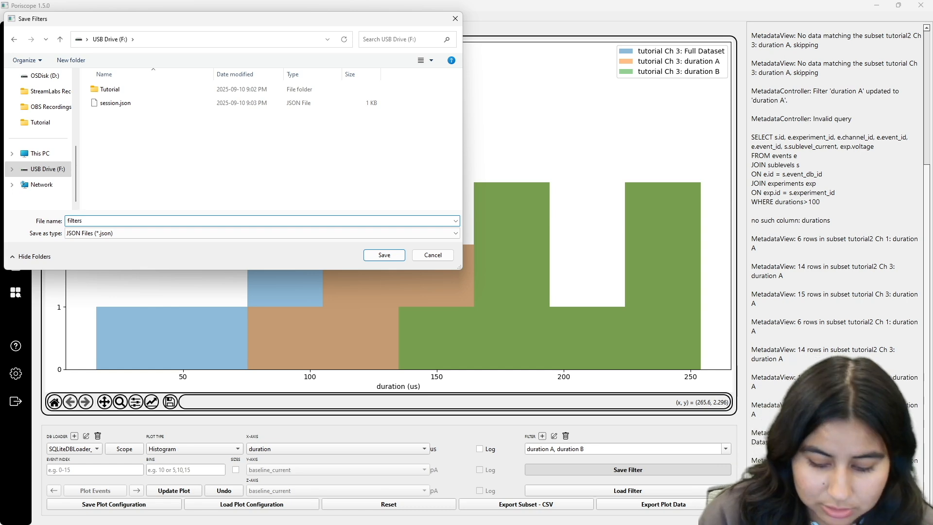
key("Return")
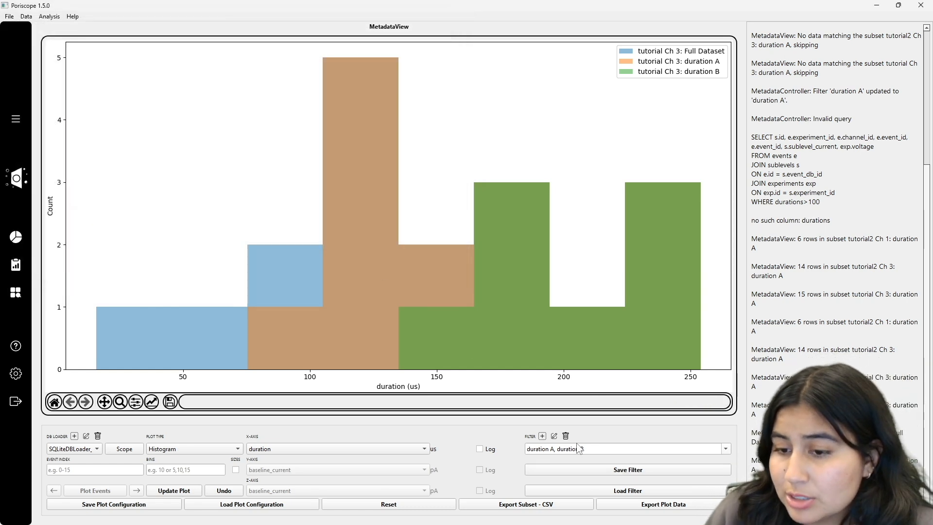
- Try to add a subset filter named aa with the expression a
left_click(728, 449)
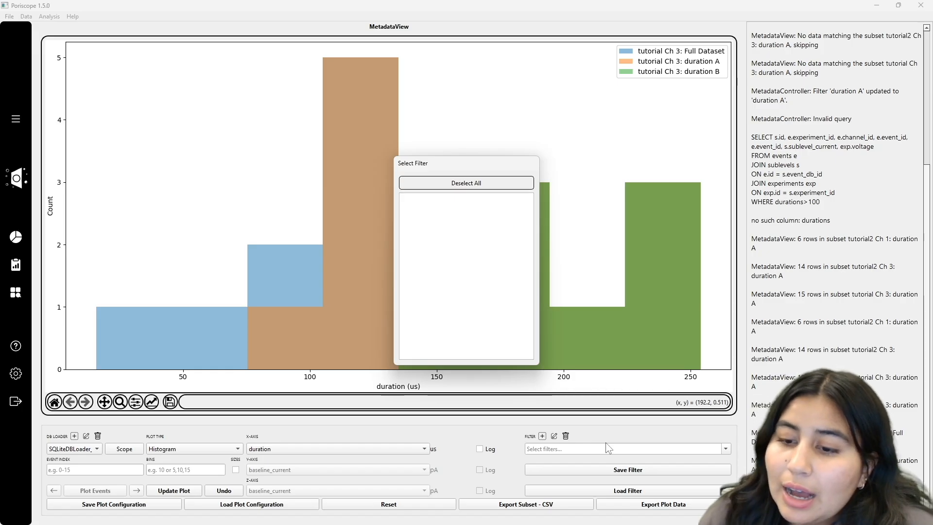
left_click(562, 451)
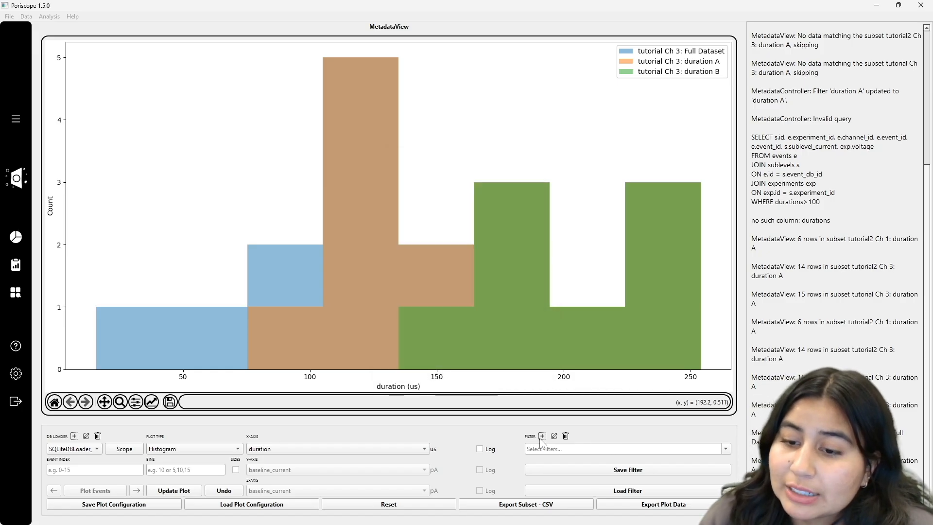
left_click(542, 436)
type("a")
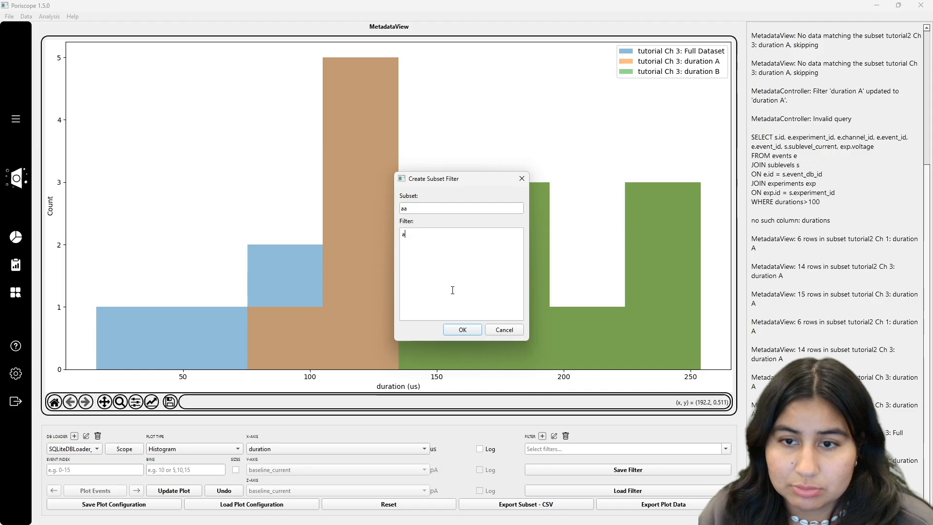
left_click(460, 332)
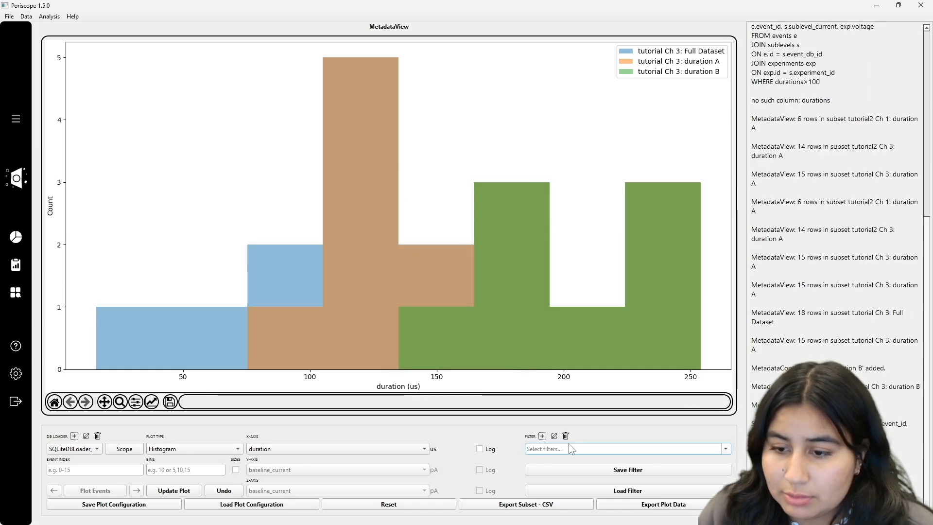
- Add a subset filter named aa with the expression duration>100
left_click(542, 435)
type("aa")
left_click(416, 245)
type("duration>100")
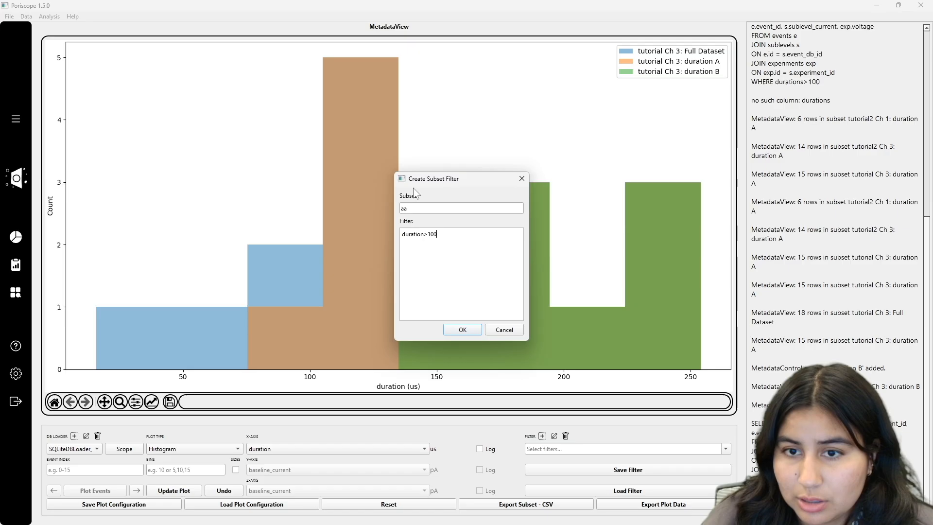
left_click(469, 330)
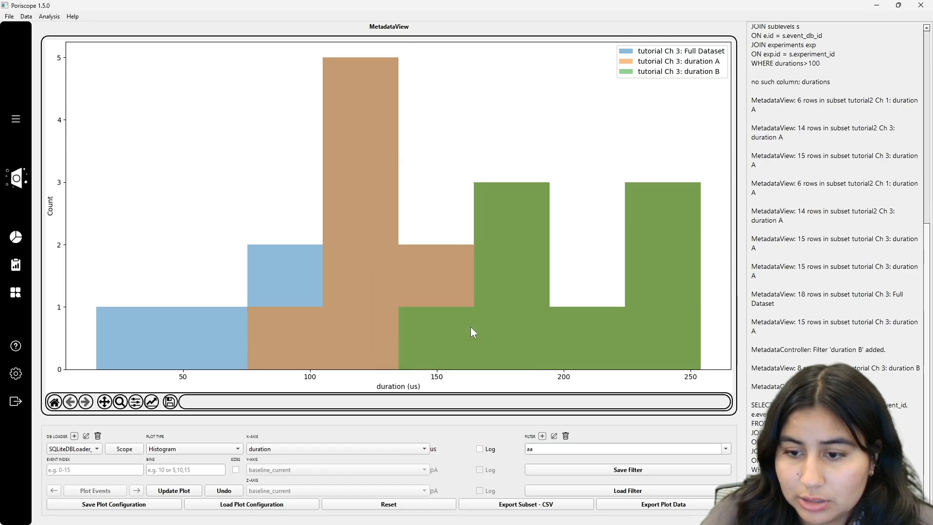
- Open the aa filter for editing and confirm it without changes
left_click(542, 436)
left_click(504, 330)
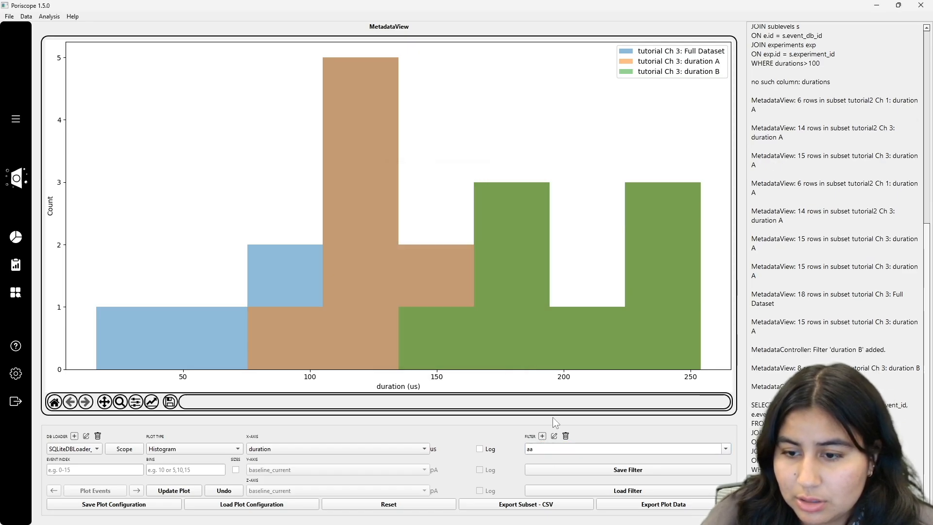
left_click(554, 436)
triple_click(431, 247)
key("ctrl+c")
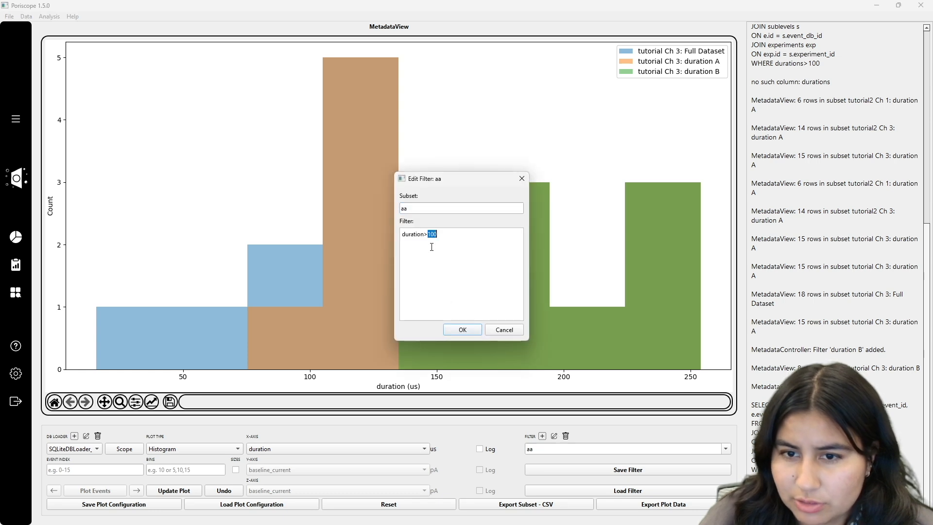
left_click(464, 332)
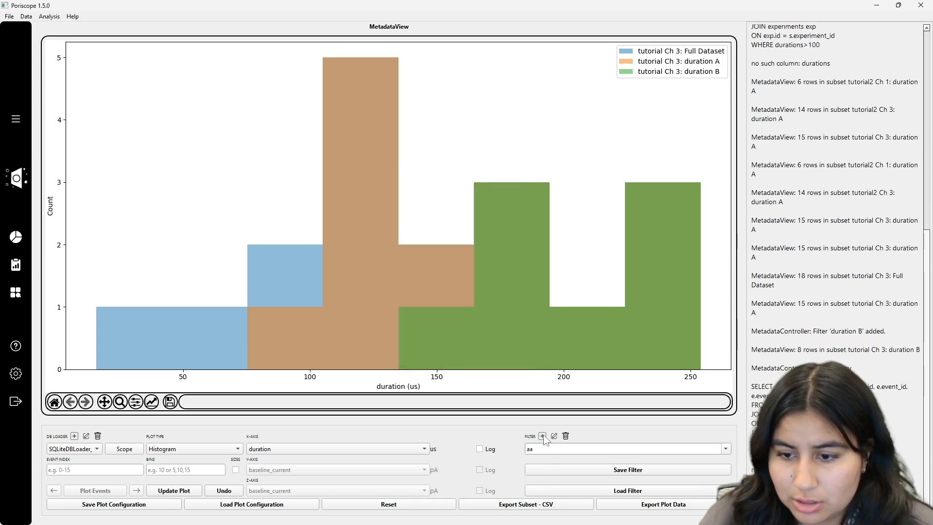
- Add subset filters named gg and ss, each using the expression duration>100
type("gg")
left_click(407, 258)
key("ctrl+v")
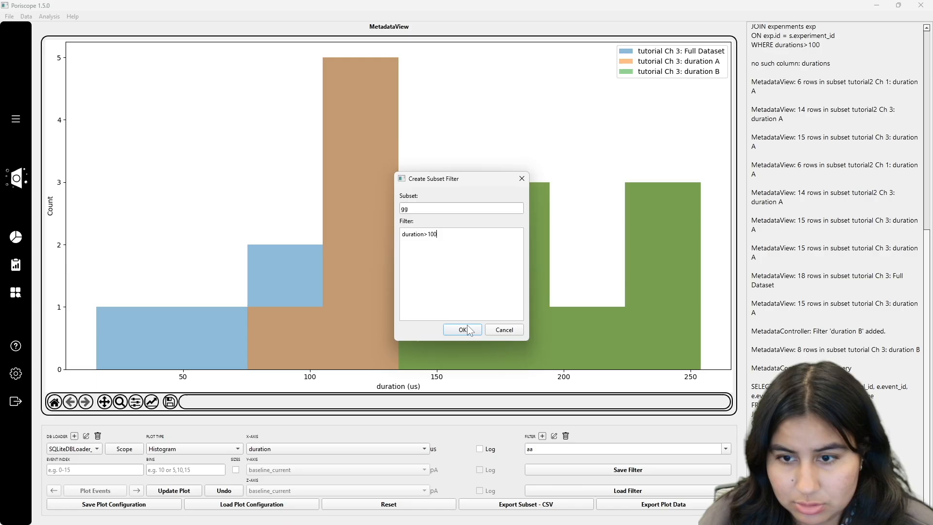
left_click(466, 329)
left_click(542, 436)
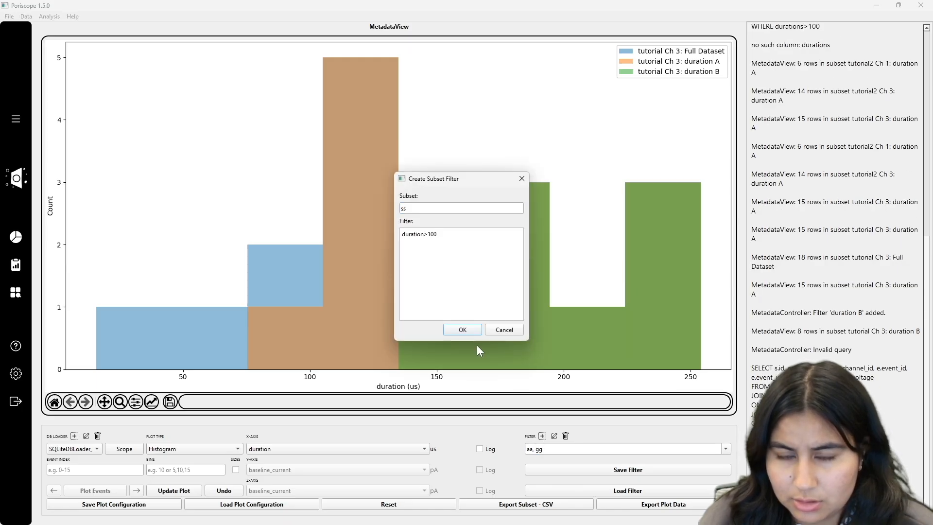
key("Return")
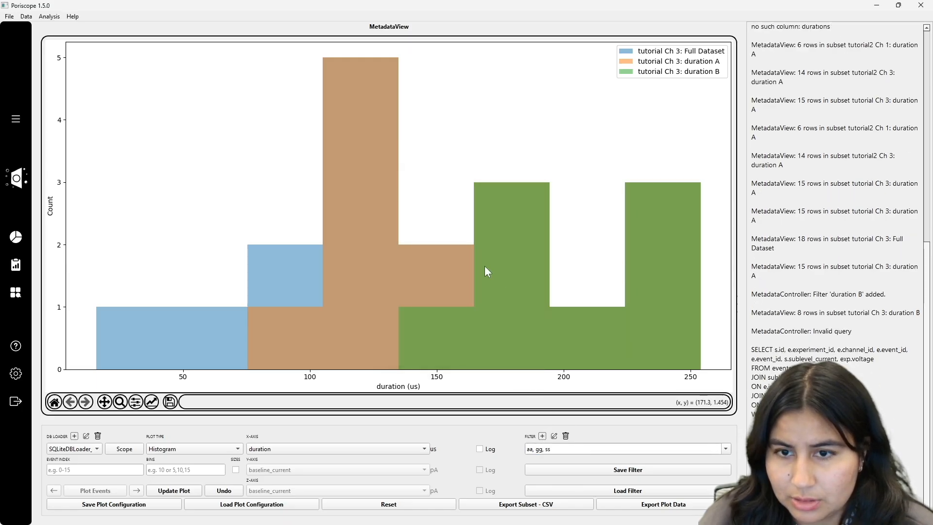
- Add a subset filter named sssrr with the expression duration>100
left_click(542, 436)
type("sss")
left_click(433, 259)
type("duration>100")
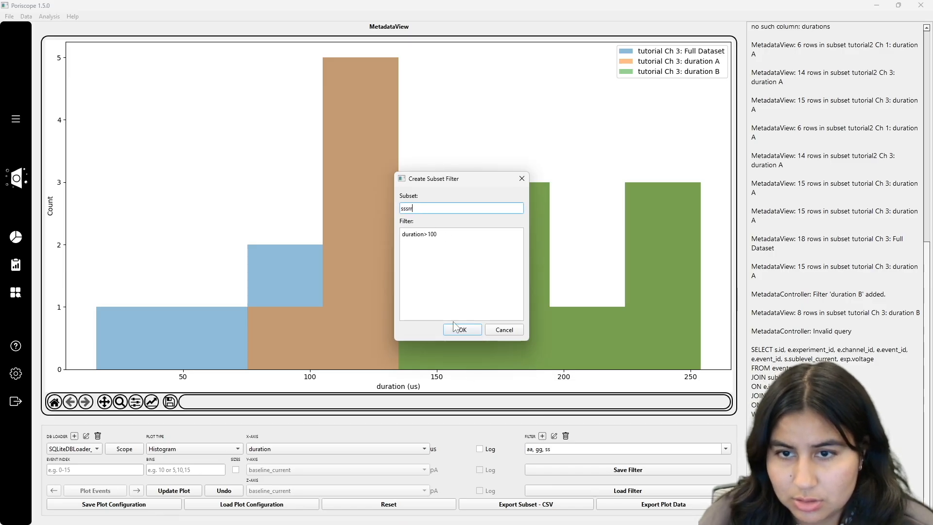
left_click(452, 328)
- Deselect the aa and gg filters and delete the aa and sssrr filters from the filter list
left_click(725, 448)
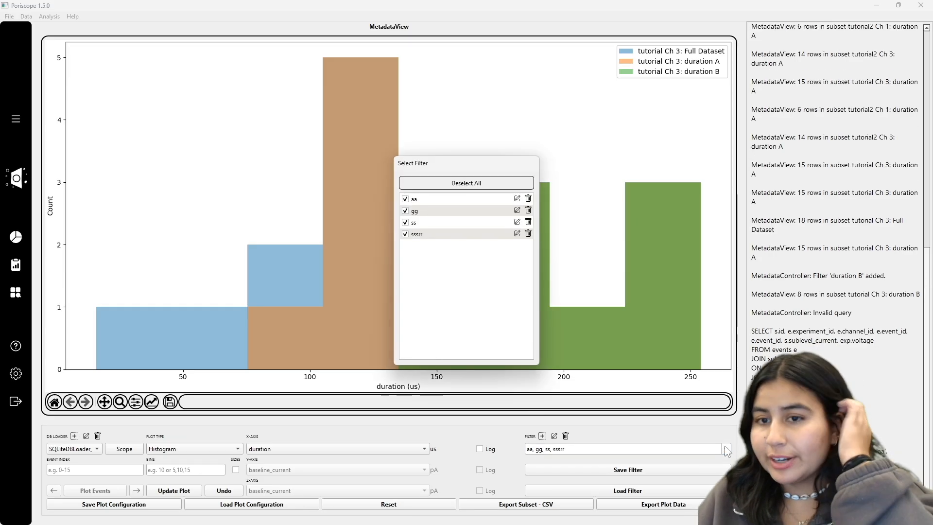
left_click(405, 211)
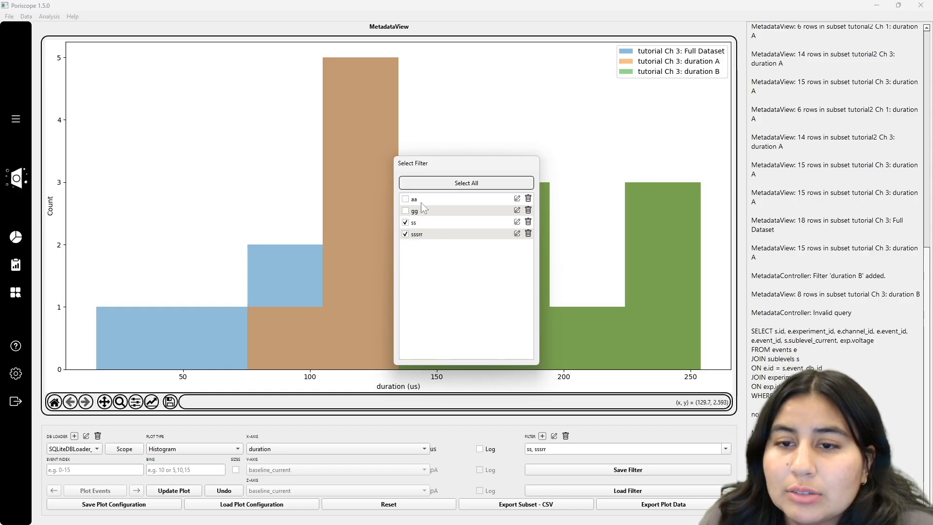
left_click(528, 199)
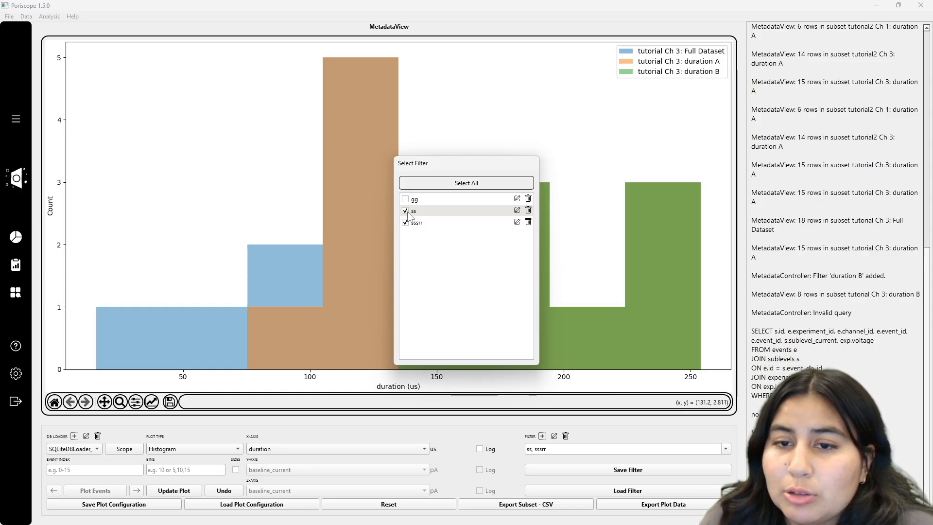
left_click(594, 434)
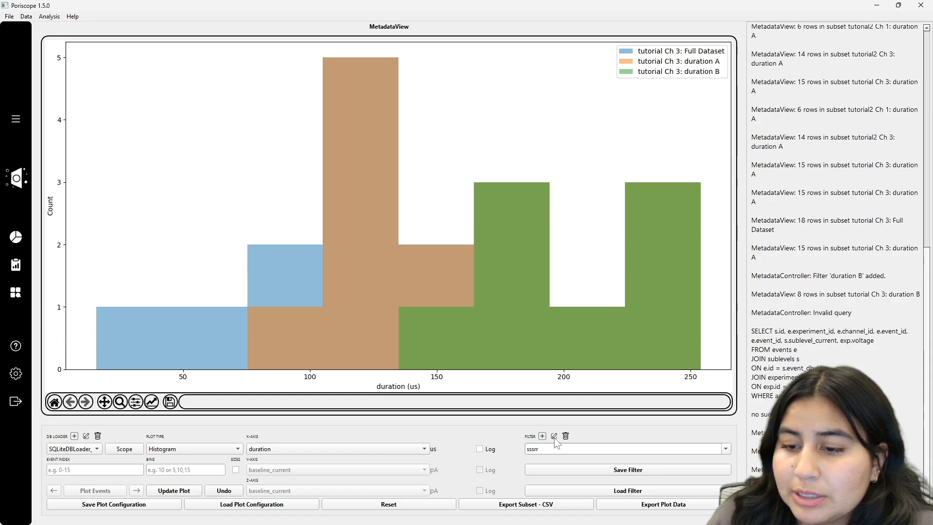
left_click(566, 436)
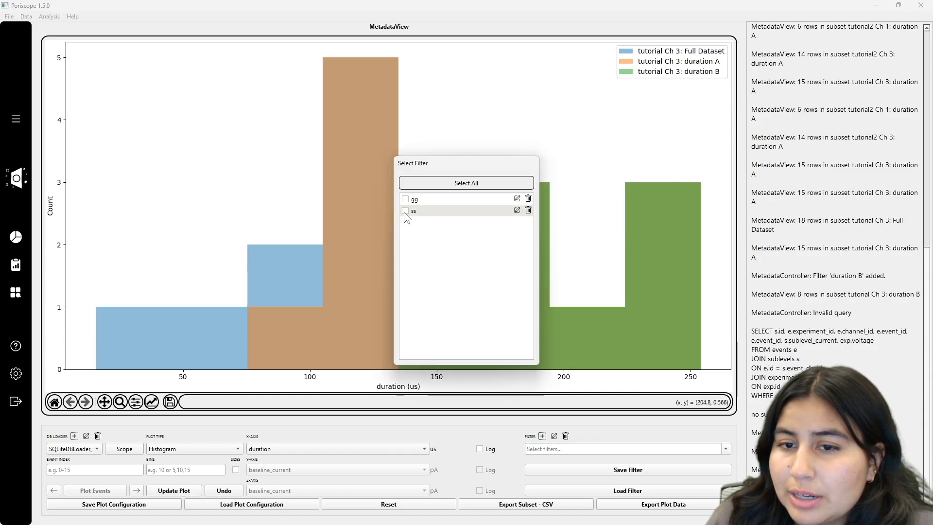
left_click(626, 419)
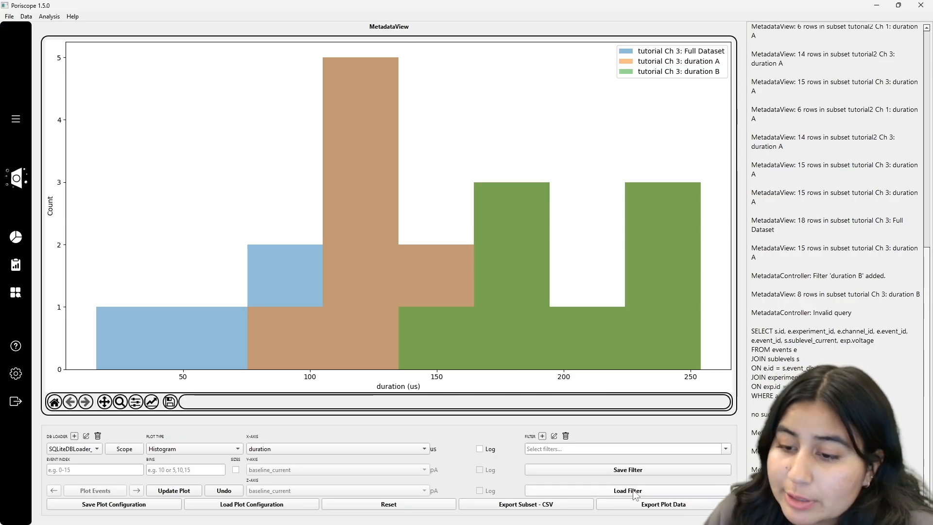
left_click(607, 491)
left_click(44, 156)
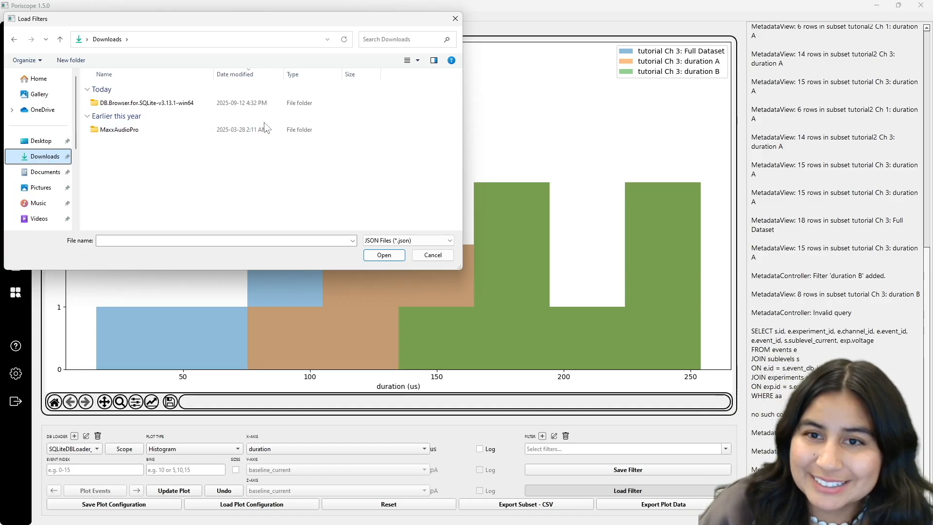
left_click(456, 19)
- Create a subset filter named long filter with the expression duration > 100and num_sublevels>2
left_click(544, 436)
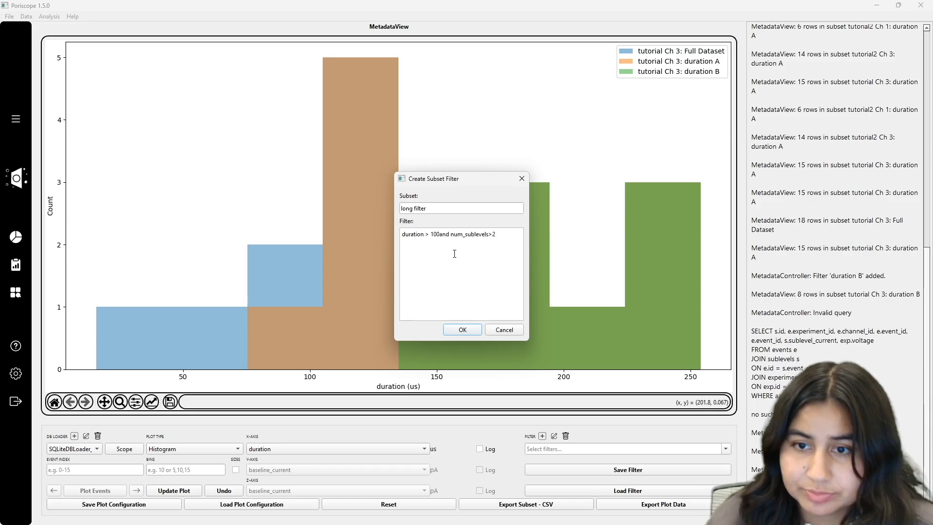
left_click(464, 329)
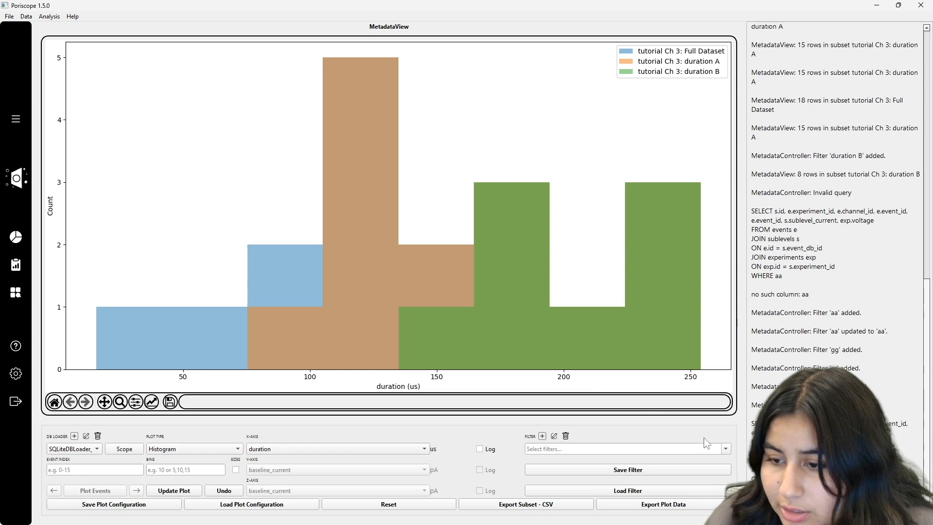
left_click(725, 449)
key("Escape")
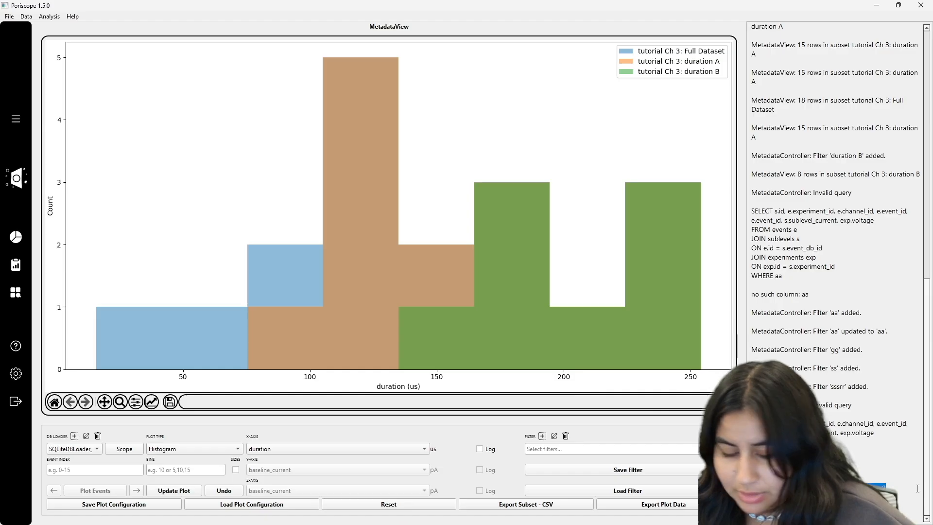
left_click(554, 436)
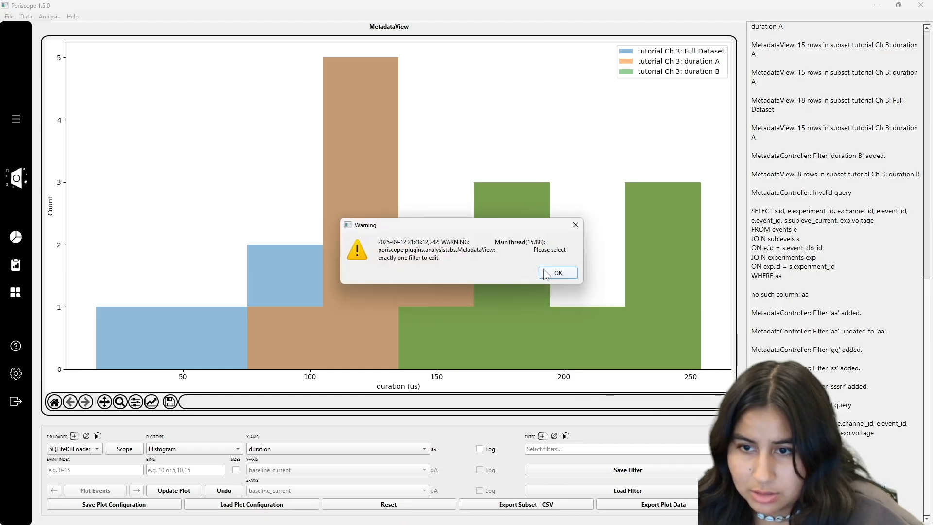
key("Return")
- Create a subset filter named long filter with the expression duration > 100 and num_sublevels>2
left_click(542, 436)
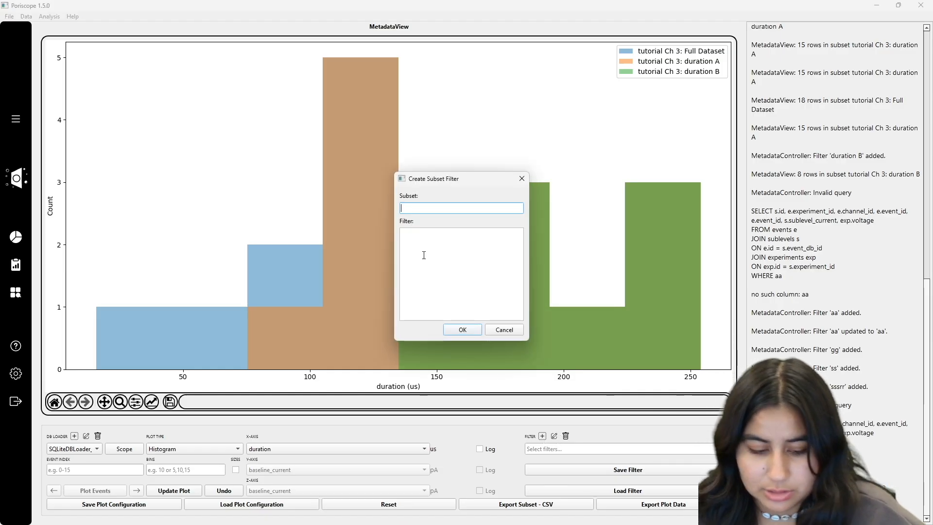
type("long filter")
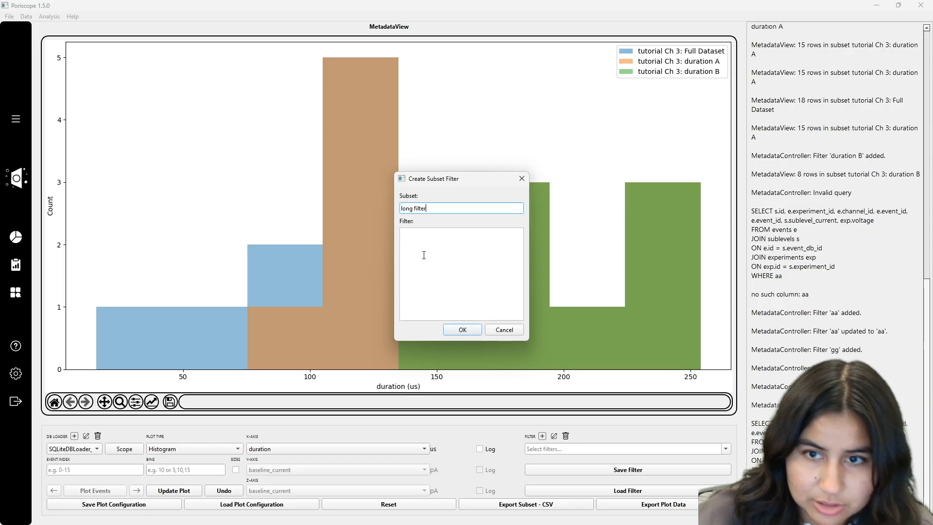
left_click(423, 255)
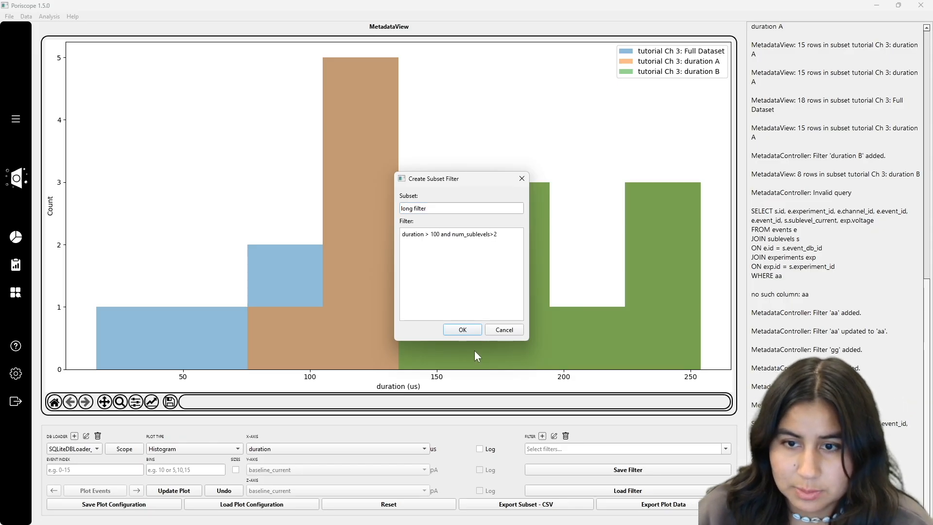
left_click(462, 330)
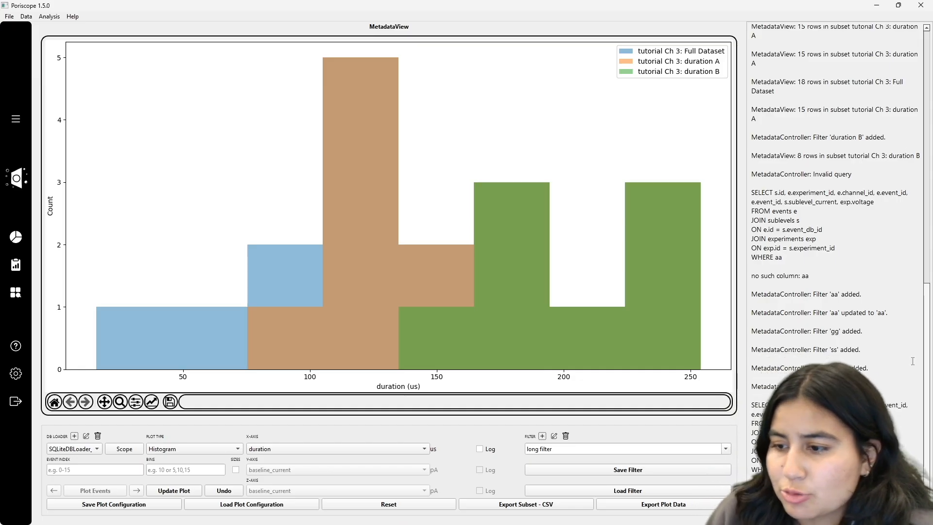
- Update the histogram with the long filter applied
left_click_drag(767, 479, 750, 411)
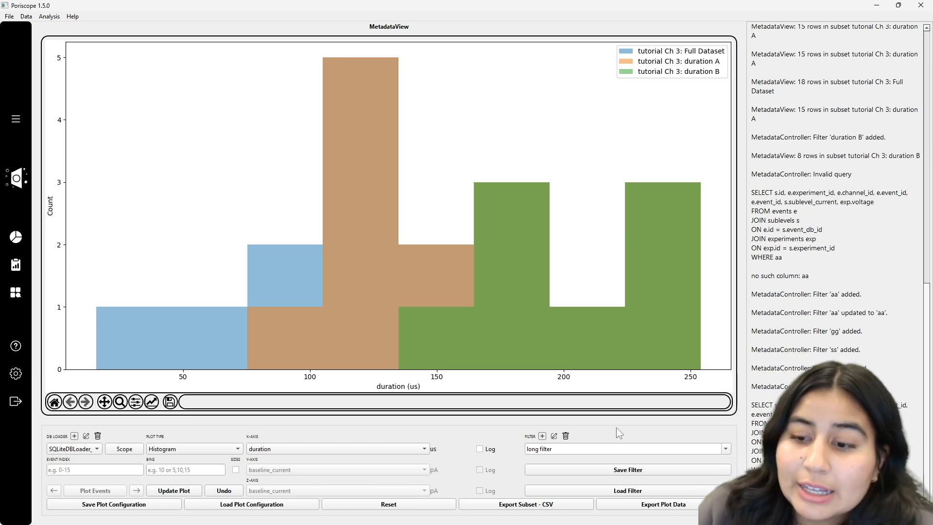
left_click(183, 490)
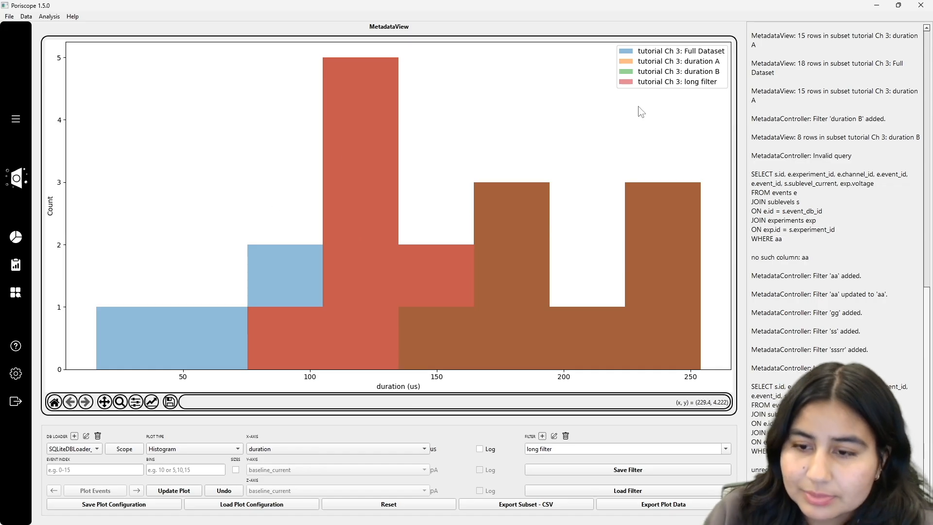
- Reset the plot, reselect the long filter and update the histogram
left_click(384, 503)
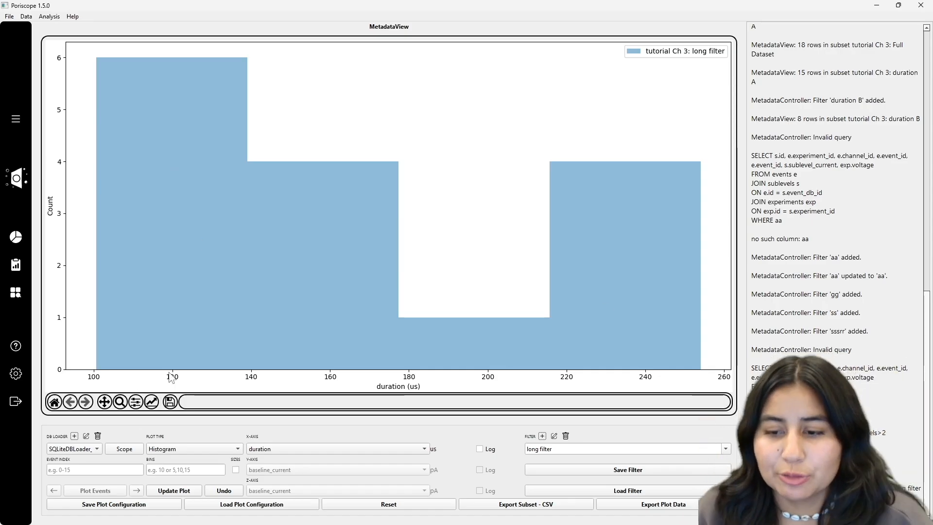
left_click(416, 504)
left_click(725, 449)
left_click(405, 199)
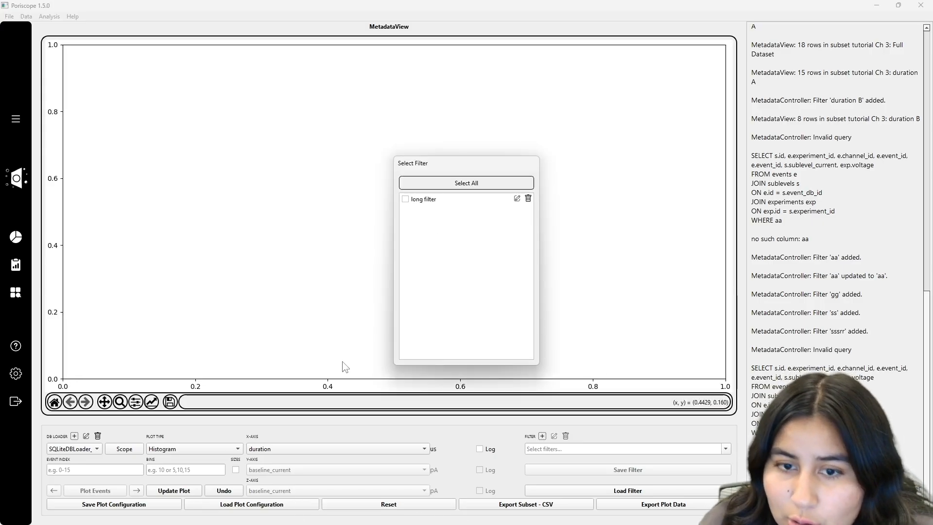
left_click(707, 455)
left_click(705, 452)
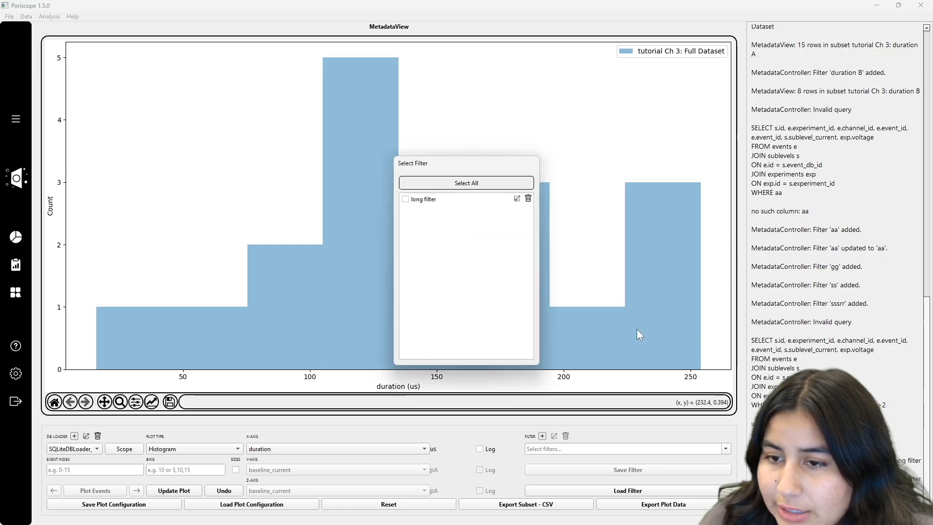
left_click(405, 199)
left_click(194, 497)
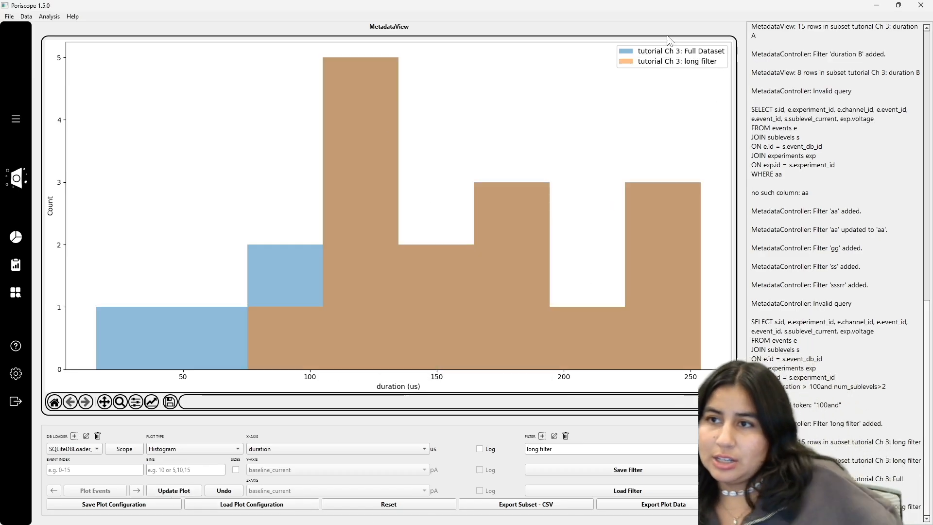
- Open the long filter's edit dialog to review it, then close it
left_click(554, 436)
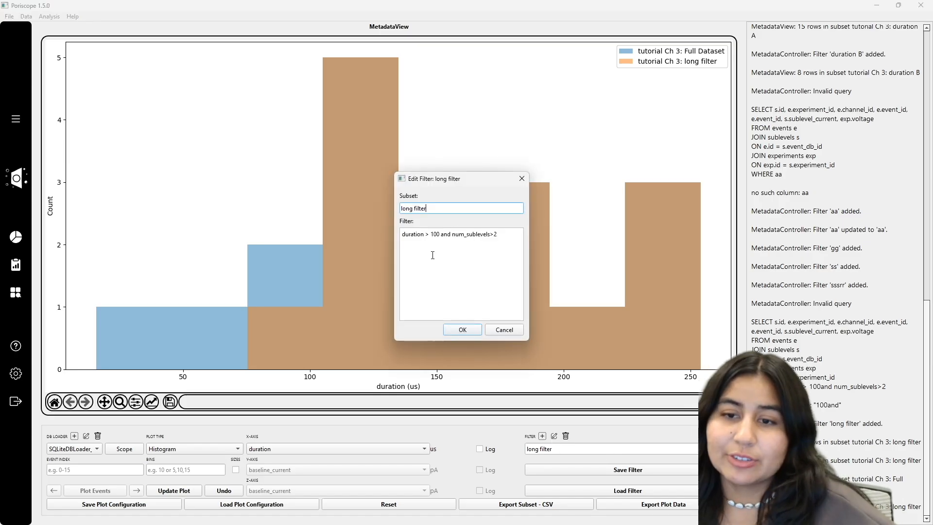
left_click(522, 179)
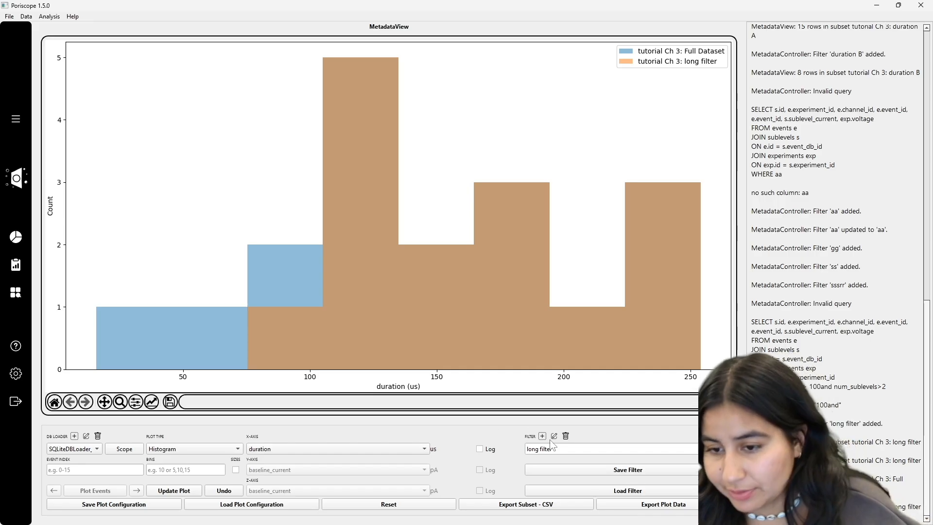
- Save the filters, then load filters.json from the USB Drive (F:)
left_click(601, 470)
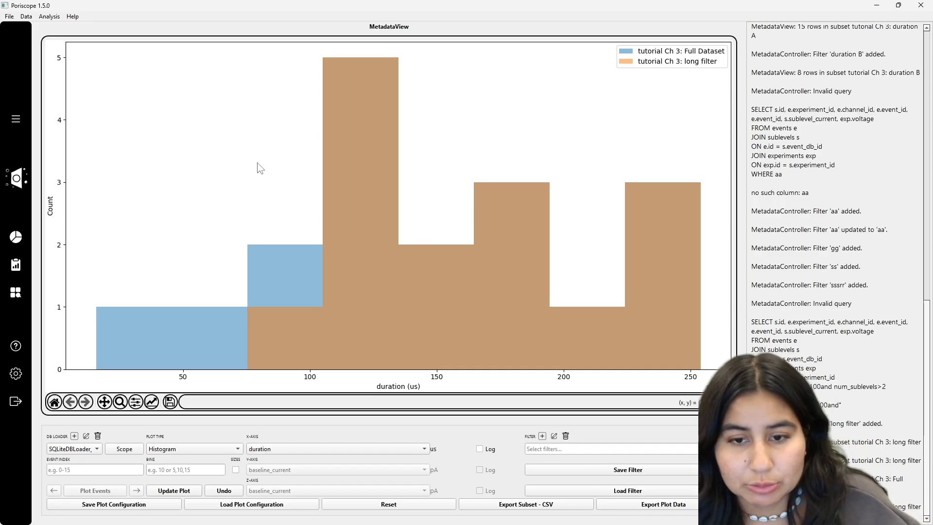
left_click(638, 491)
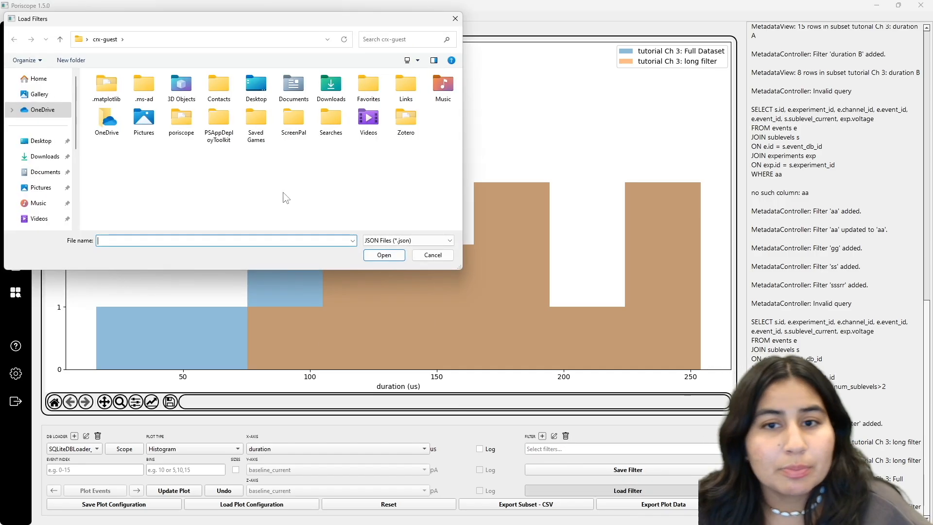
scroll(67, 189, "down", 3)
left_click(45, 185)
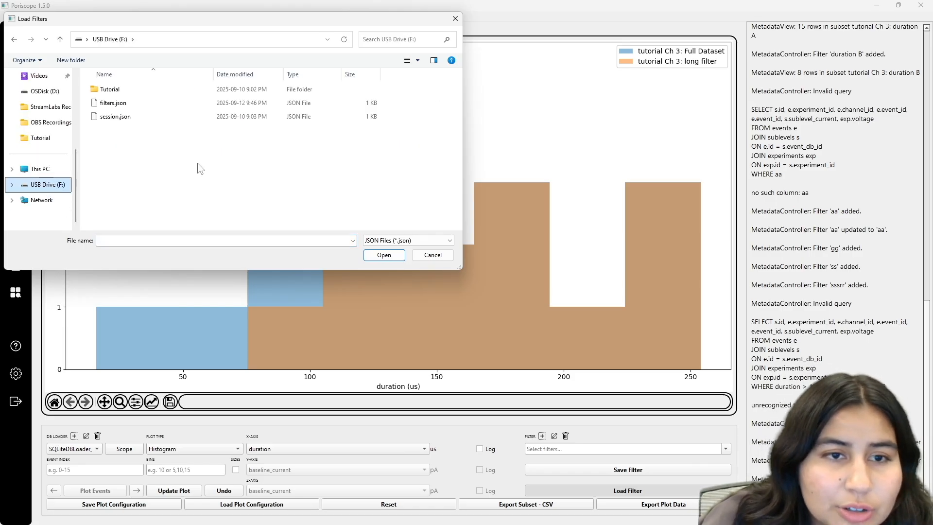
left_click(131, 103)
left_click(375, 254)
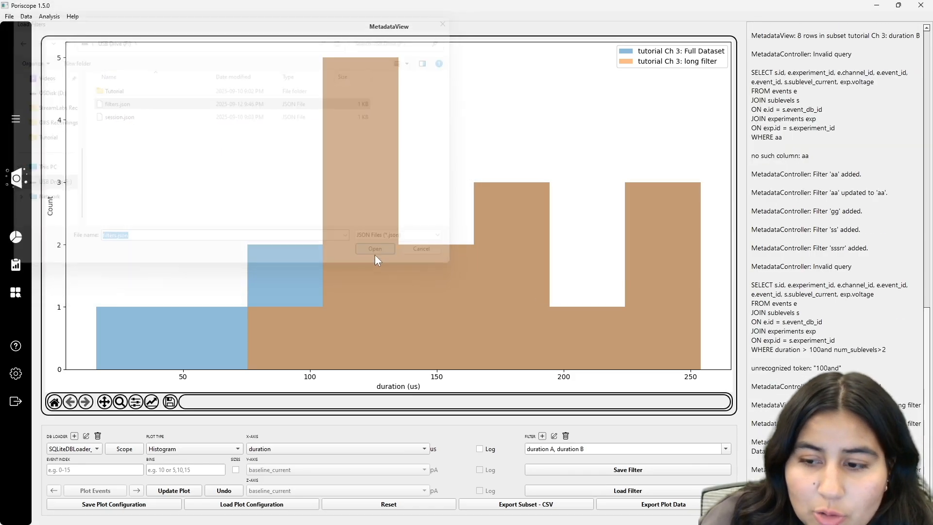
- Delete the duration A and duration B filters from the filter list
left_click(725, 449)
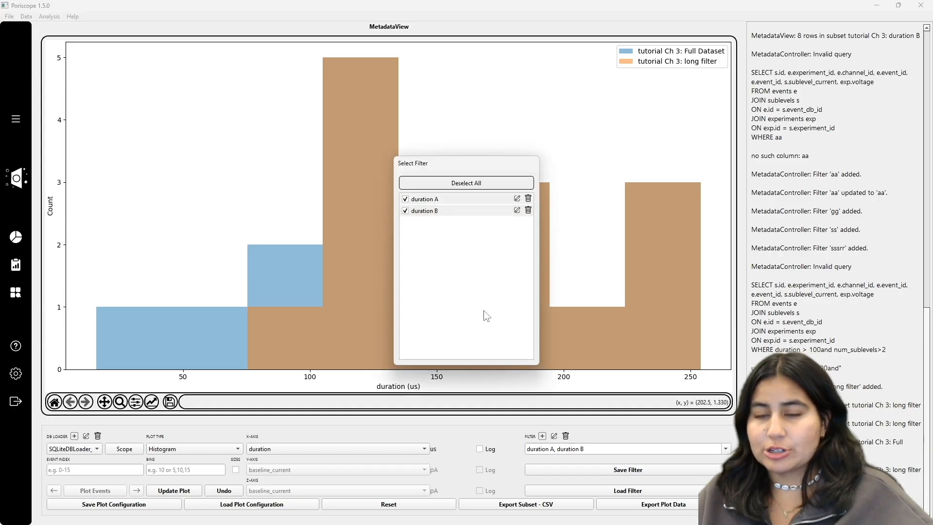
left_click_drag(483, 310, 506, 200)
left_click(529, 200)
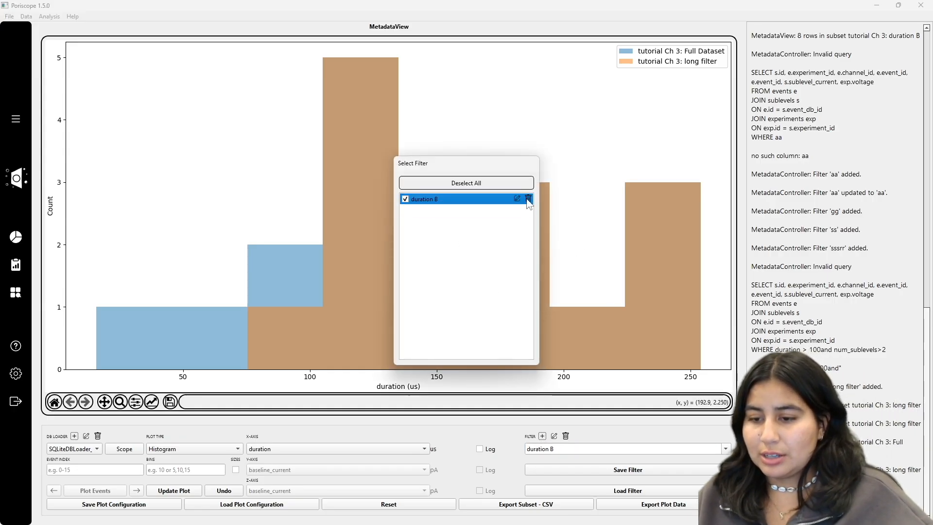
left_click(529, 200)
- Load filters.json from the USB Drive (F:) again
left_click(626, 491)
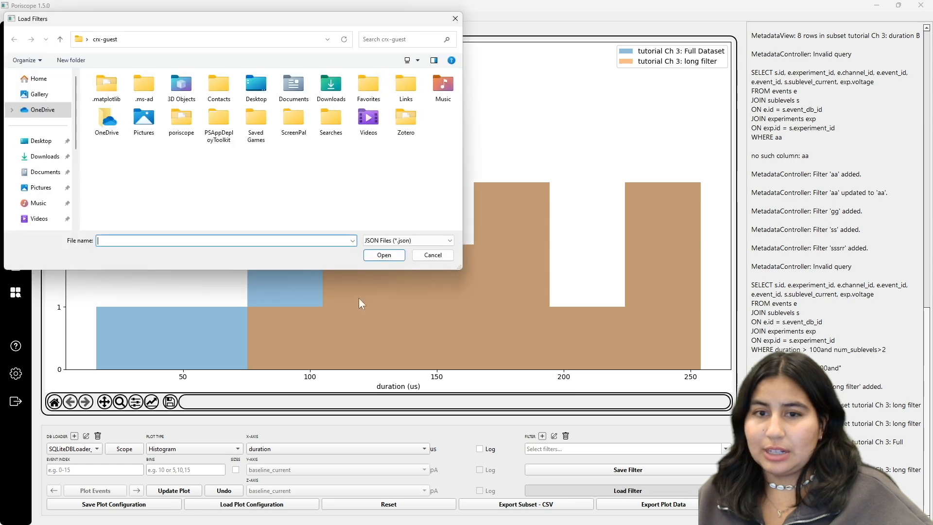
left_click(43, 156)
scroll(48, 175, "down", 3)
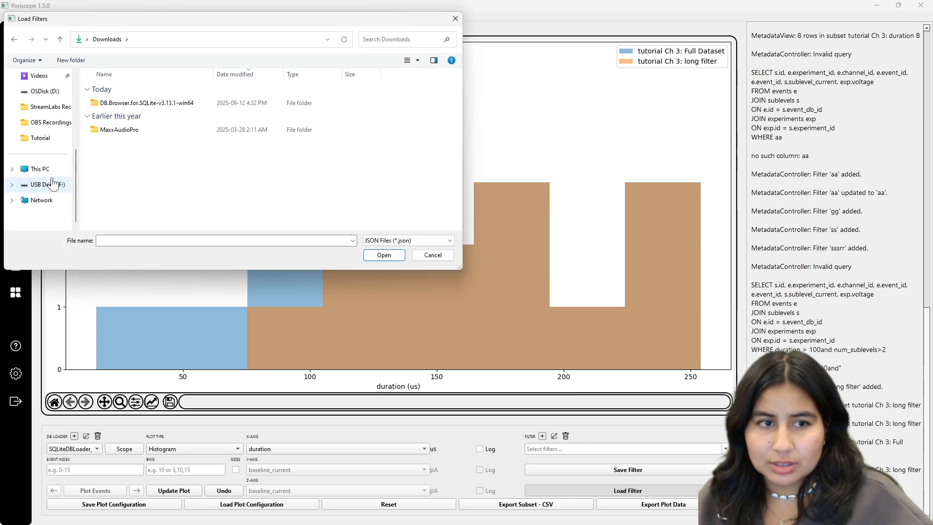
left_click(53, 185)
double_click(112, 104)
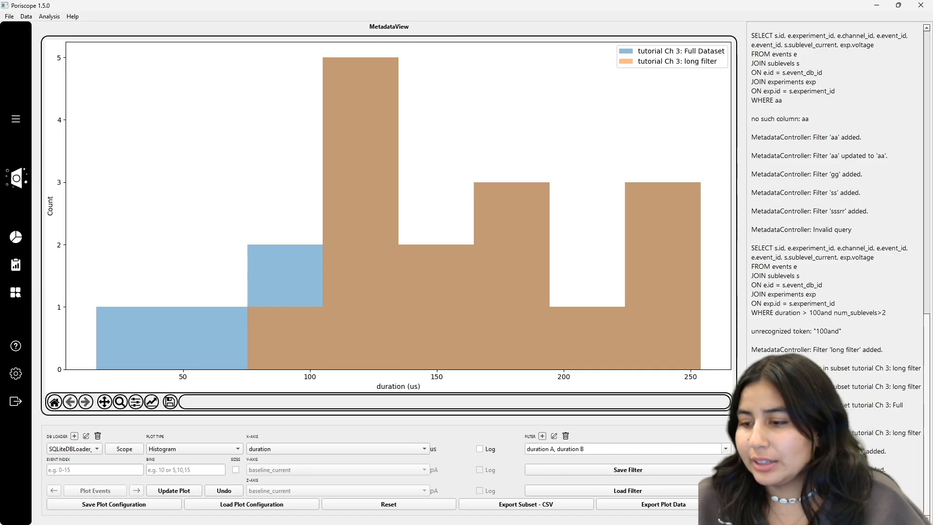
left_click_drag(887, 469, 751, 451)
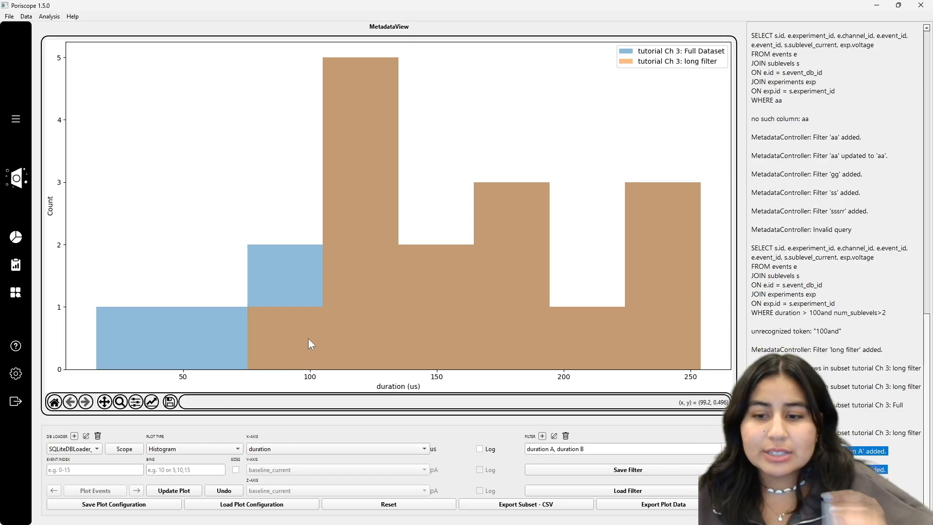
left_click(309, 453)
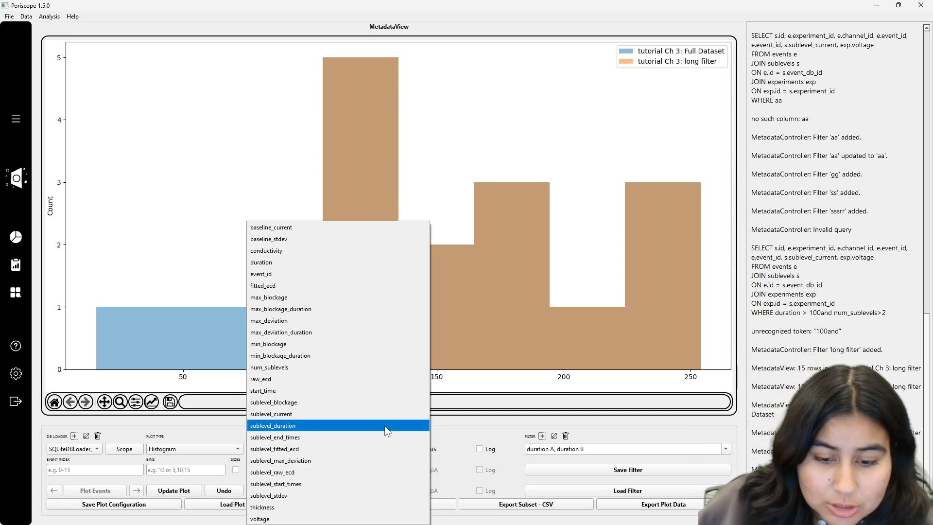
left_click(465, 418)
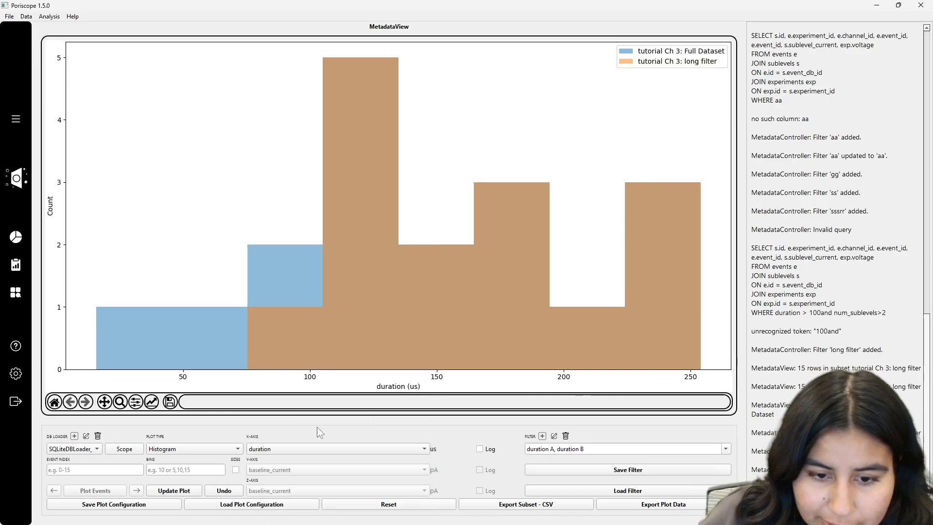
- Switch to a scatterplot of sublevel_blockage against duration and update the plot
left_click(184, 458)
left_click(182, 438)
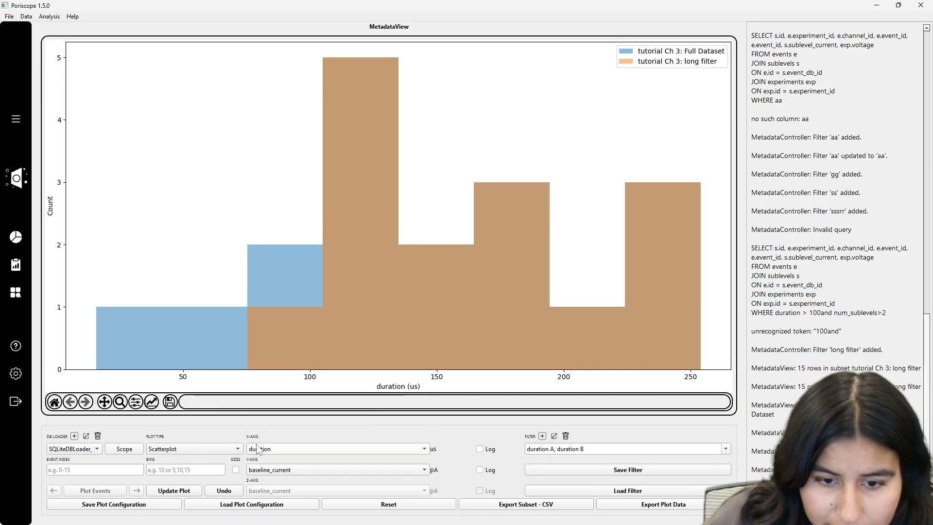
left_click(292, 469)
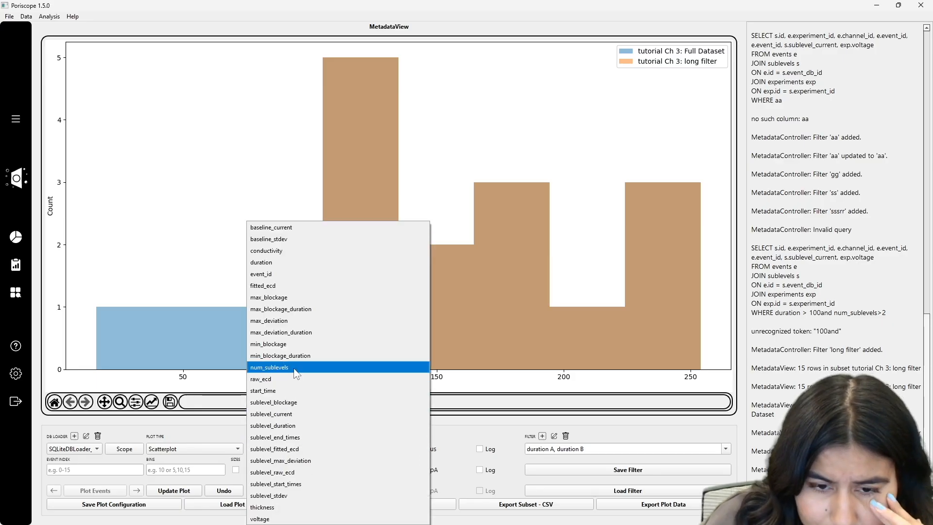
left_click(285, 406)
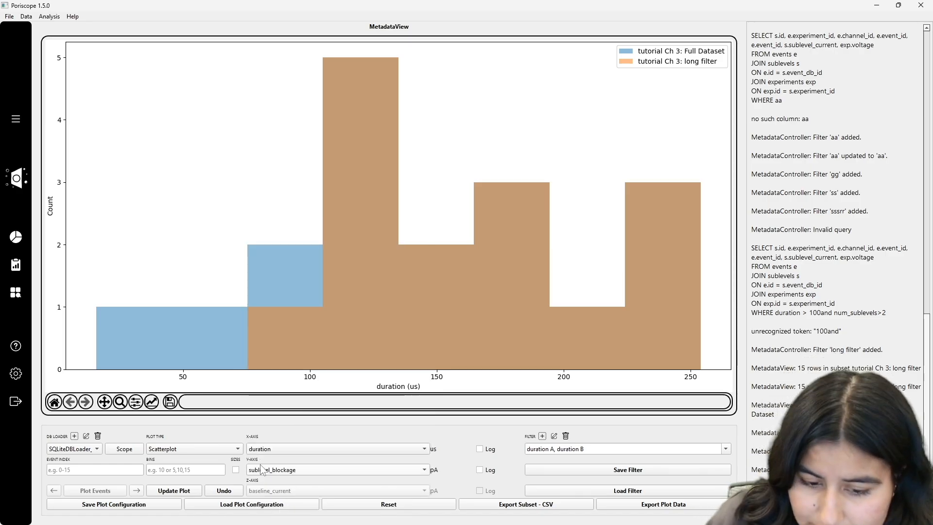
left_click(192, 490)
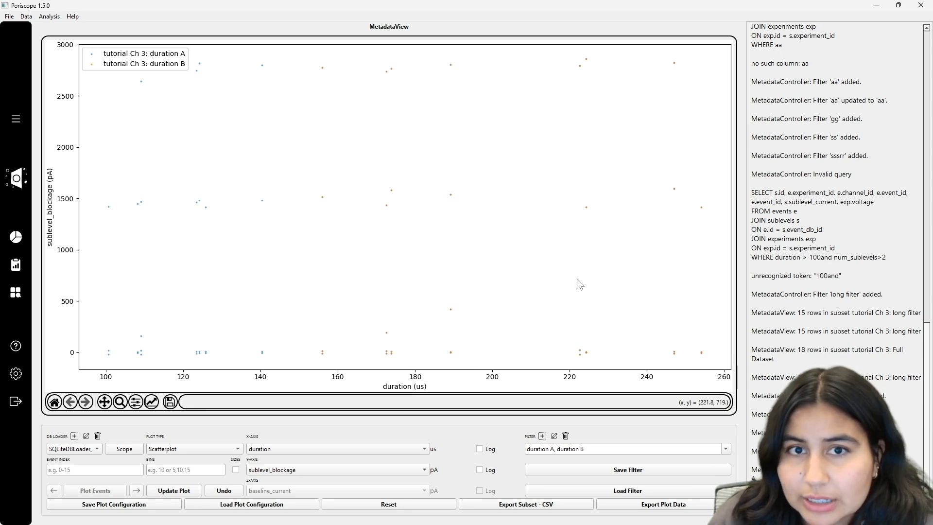
- Deselect all filters in the filter list
left_click(725, 449)
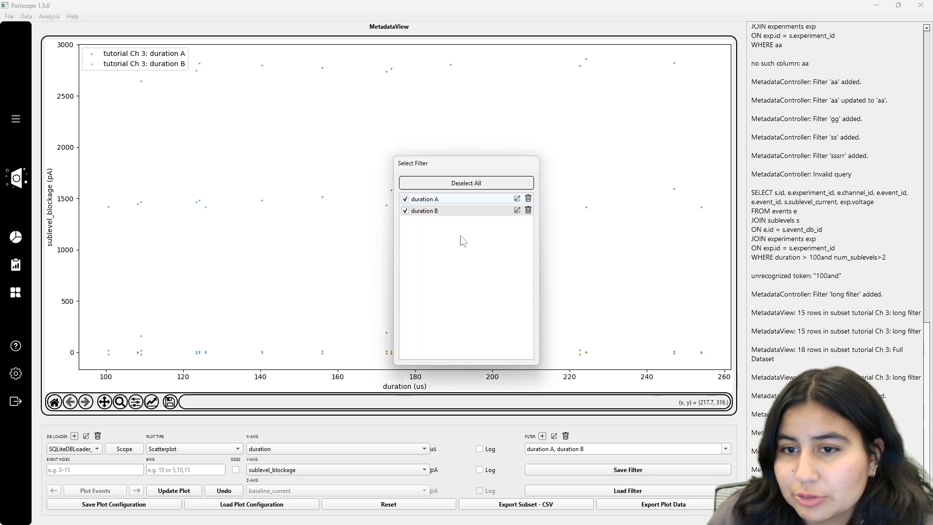
left_click(439, 185)
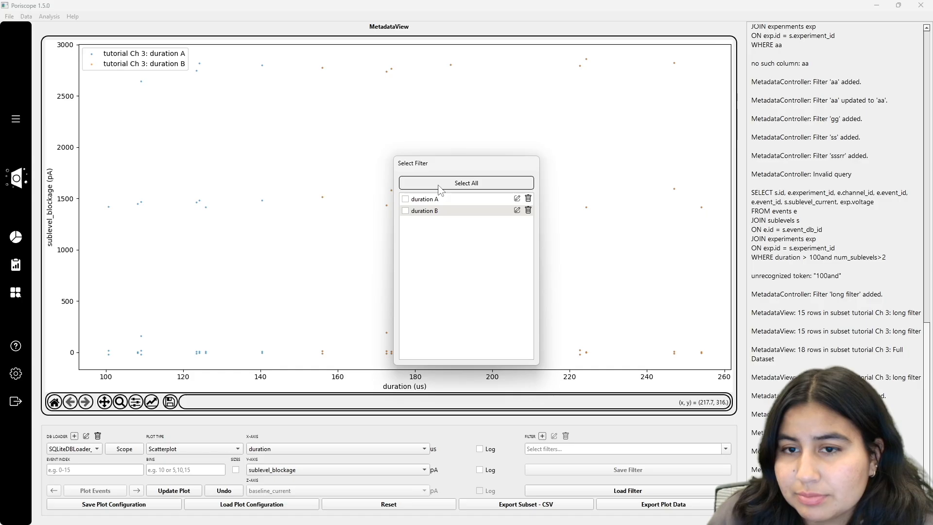
left_click(219, 424)
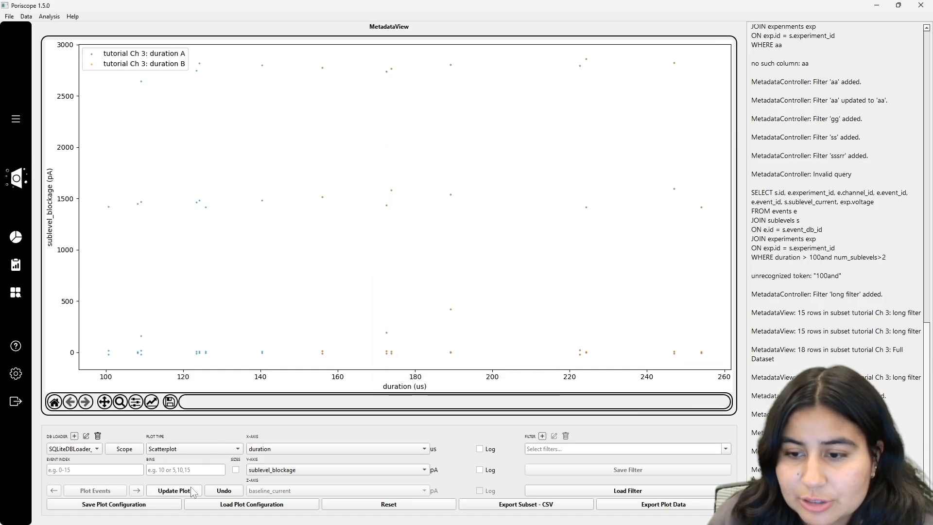
- Edit the duration A filter so its condition compares num_sublevels instead of duration
left_click(725, 449)
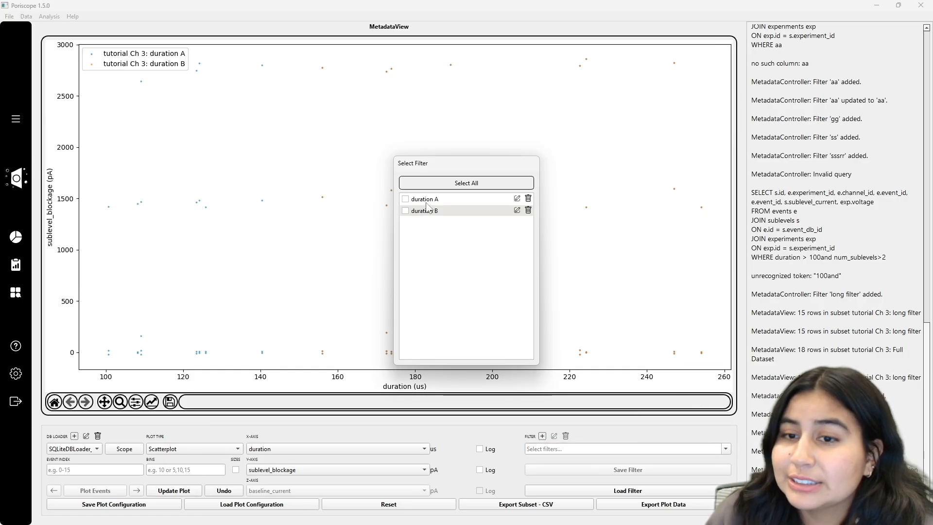
left_click(517, 198)
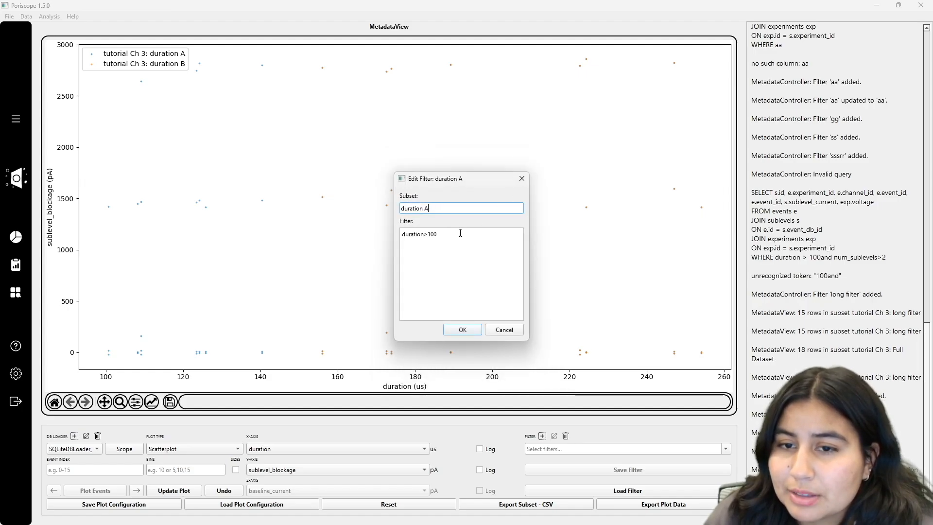
double_click(419, 236)
type("m")
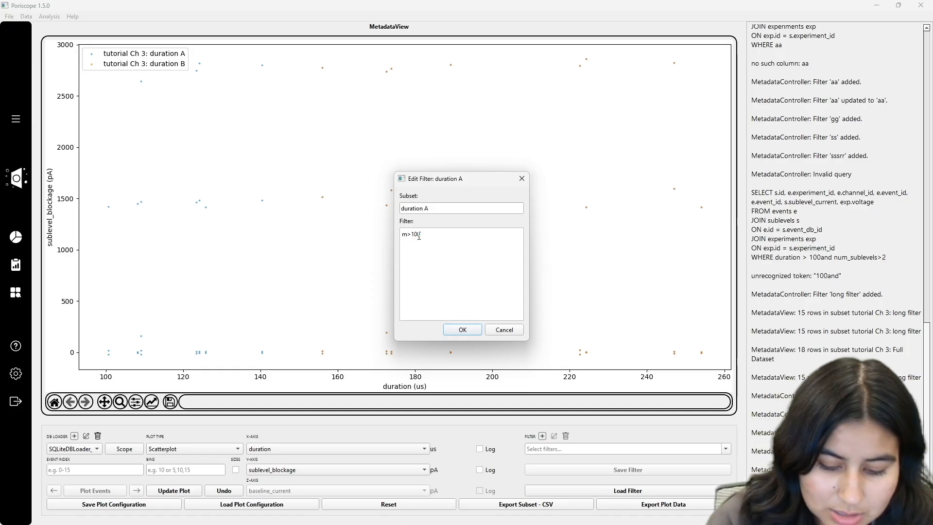
key("BackSpace")
type("n")
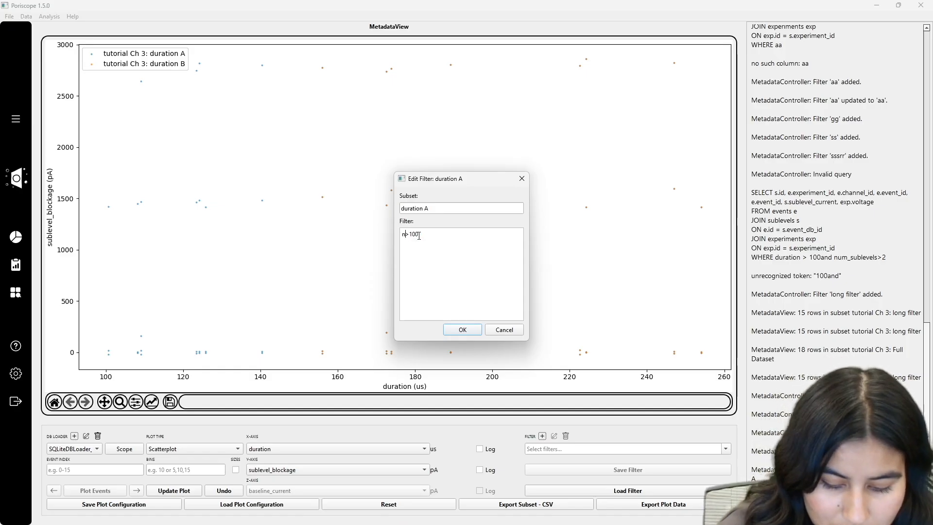
type("um_sub")
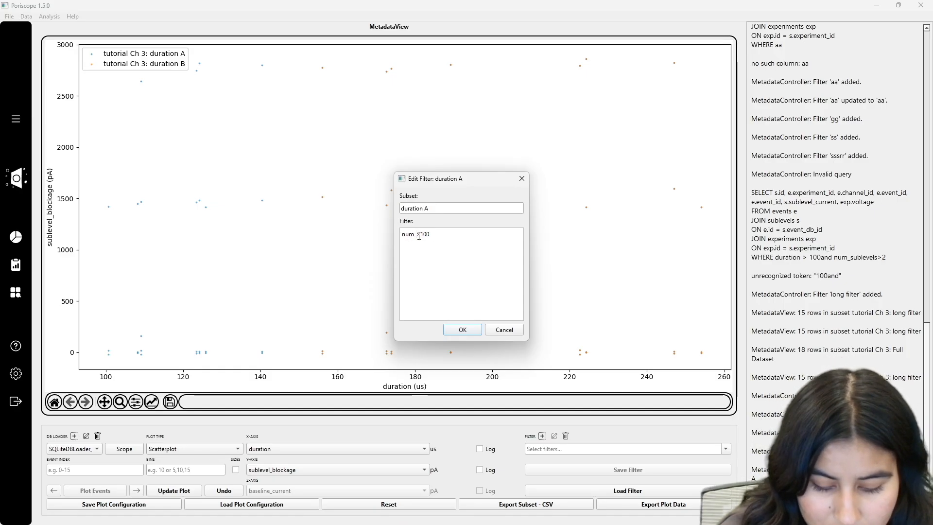
type("levels")
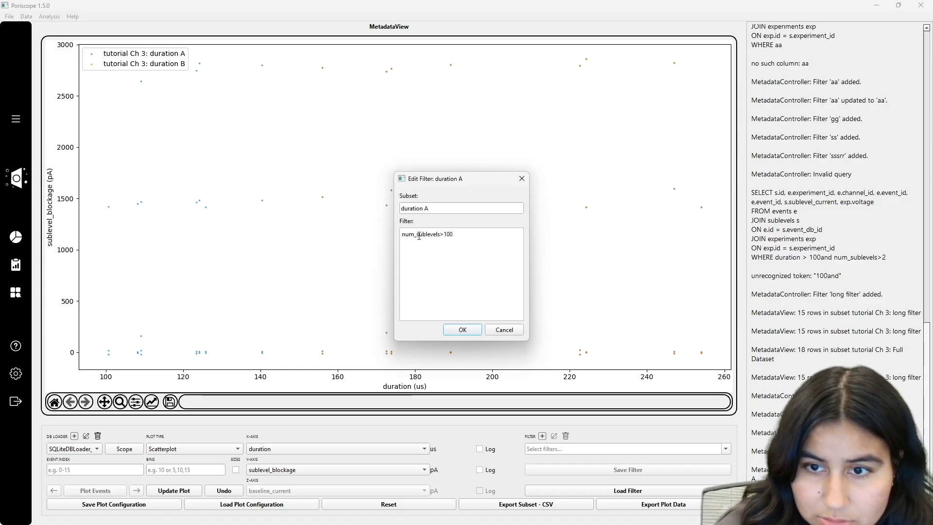
left_click(469, 234)
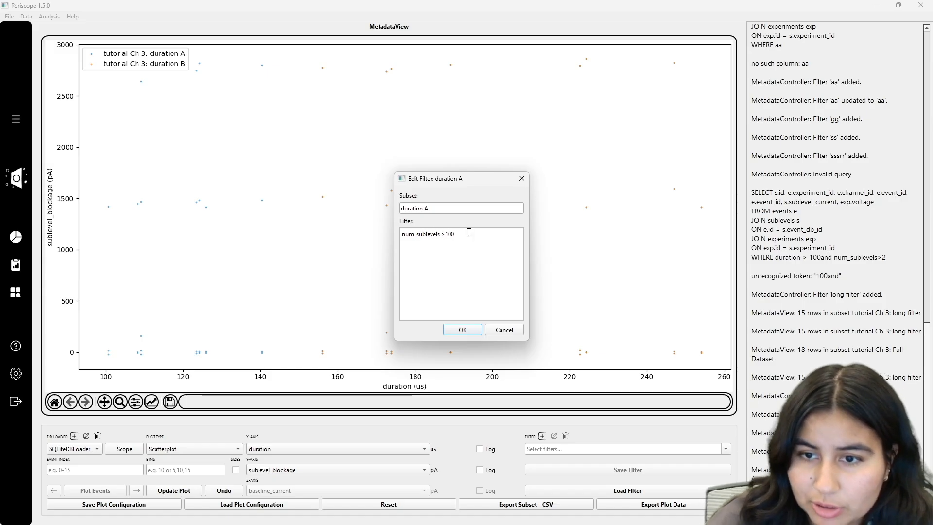
key("BackSpace")
key("BackSpace")
key("BackSpace")
key("BackSpace")
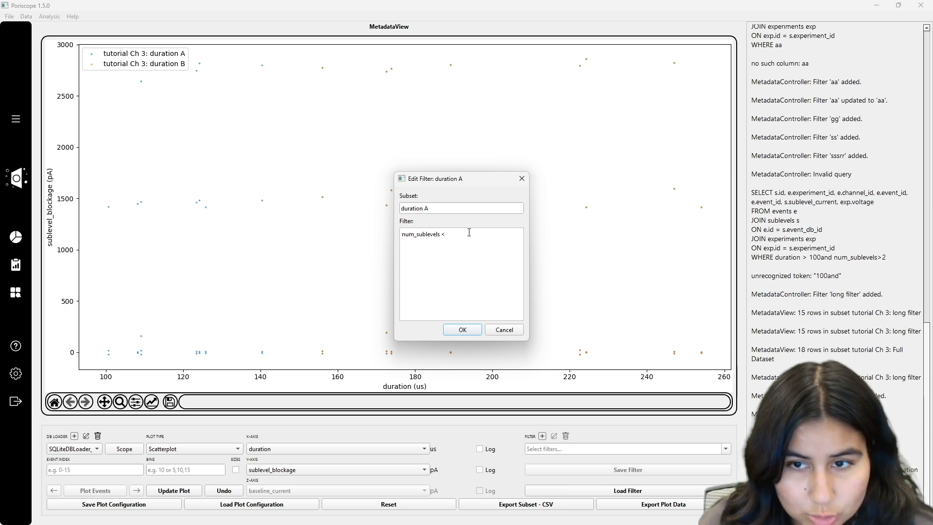
left_click(461, 330)
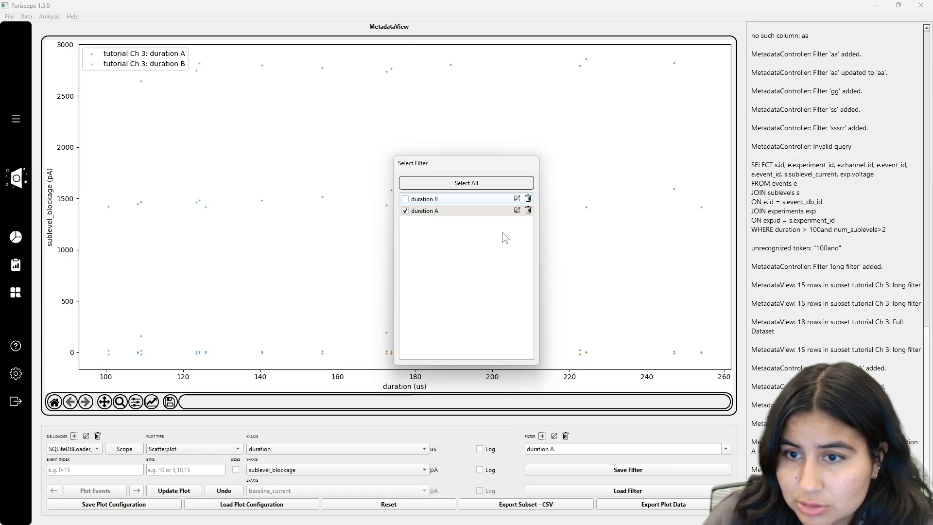
- Update the scatterplot with the edited duration A filter applied, then reset the plot
left_click(516, 211)
left_click(503, 330)
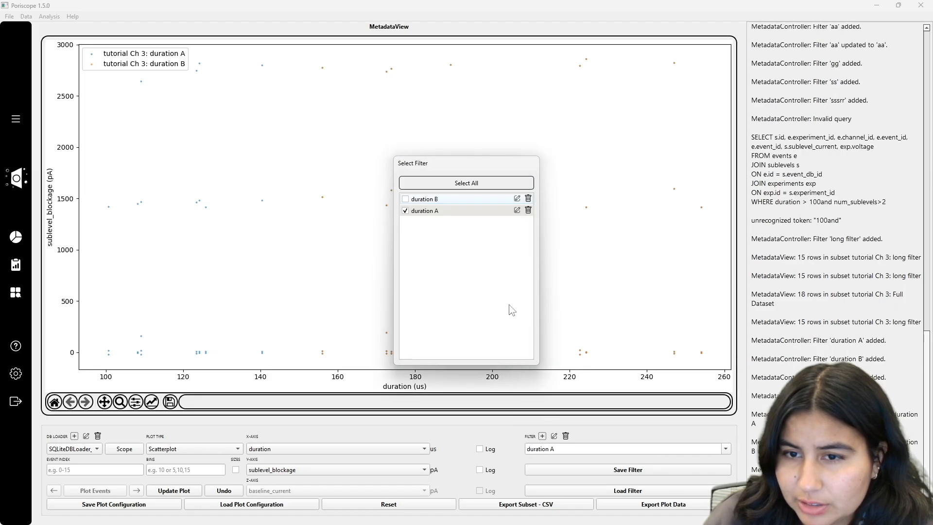
left_click(163, 493)
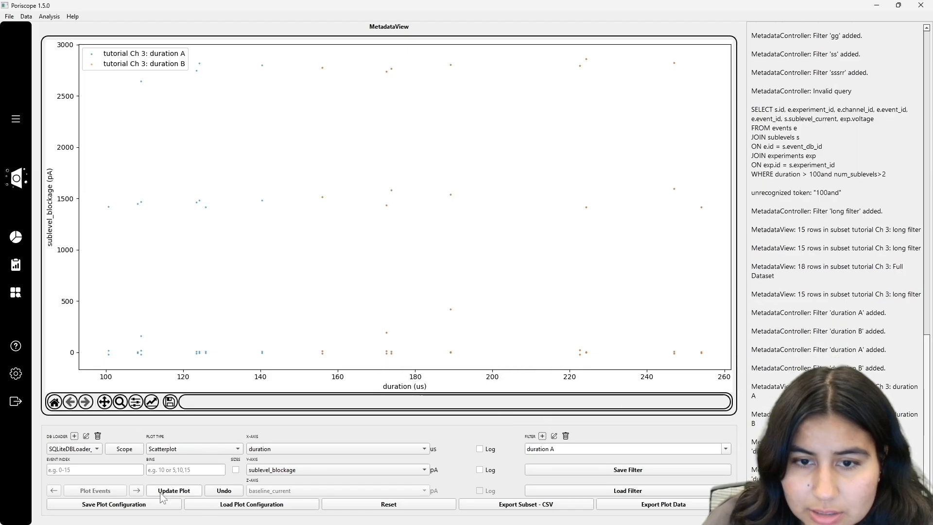
left_click(407, 506)
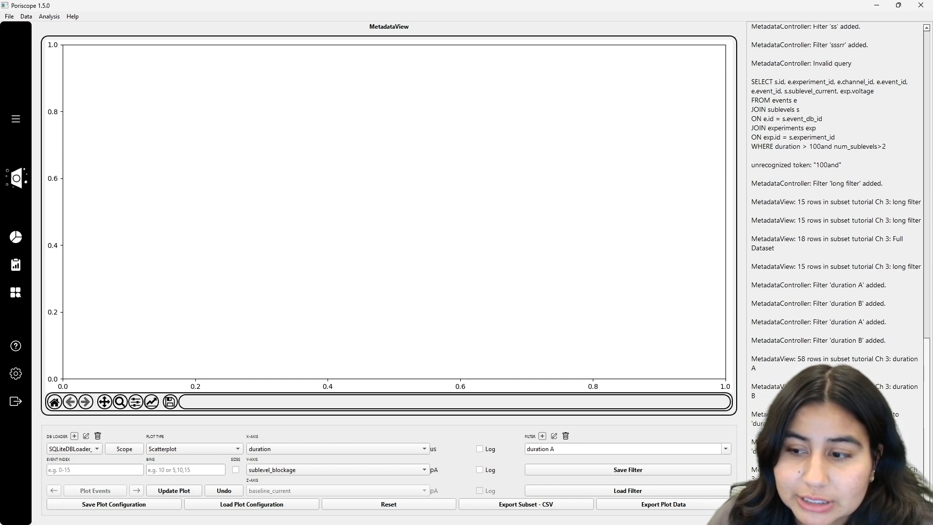
- Deselect the duration A filter and update the scatterplot to show the full dataset
left_click(726, 450)
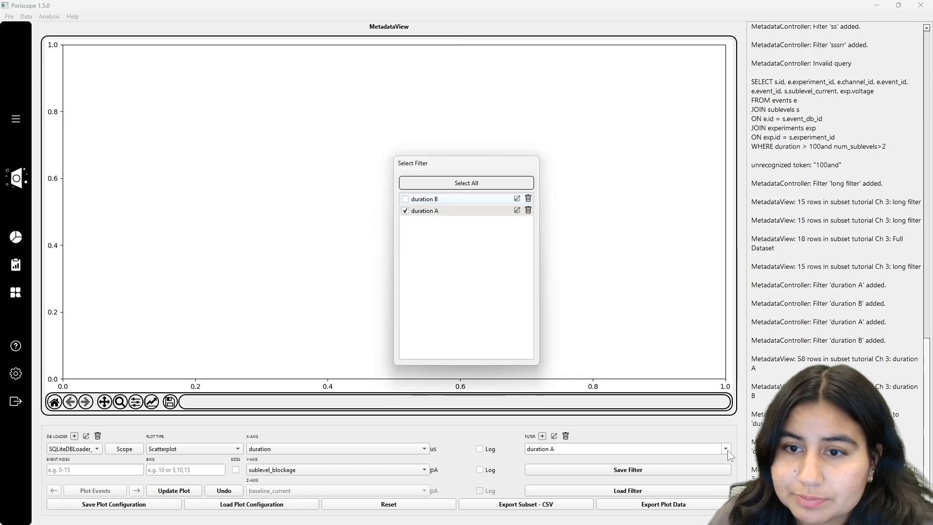
left_click(405, 211)
left_click(178, 491)
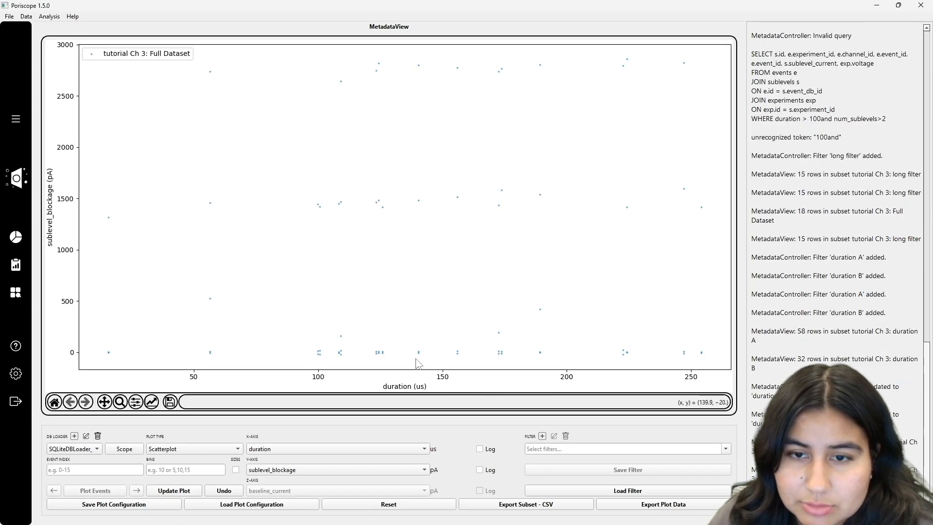